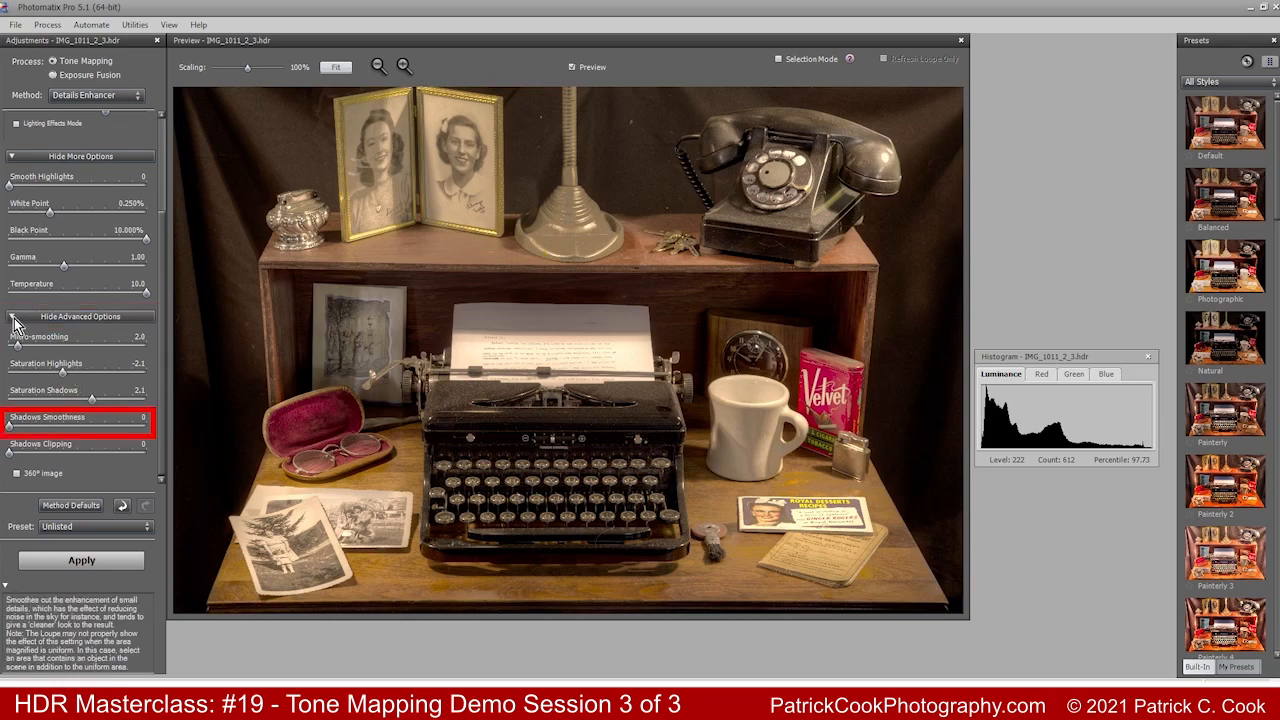
Collapse and reopen the advanced options, and magnify the dark shelf area above the Velvet tin in the Loupe
{"action": "left_click", "coordinate": [80, 316]}
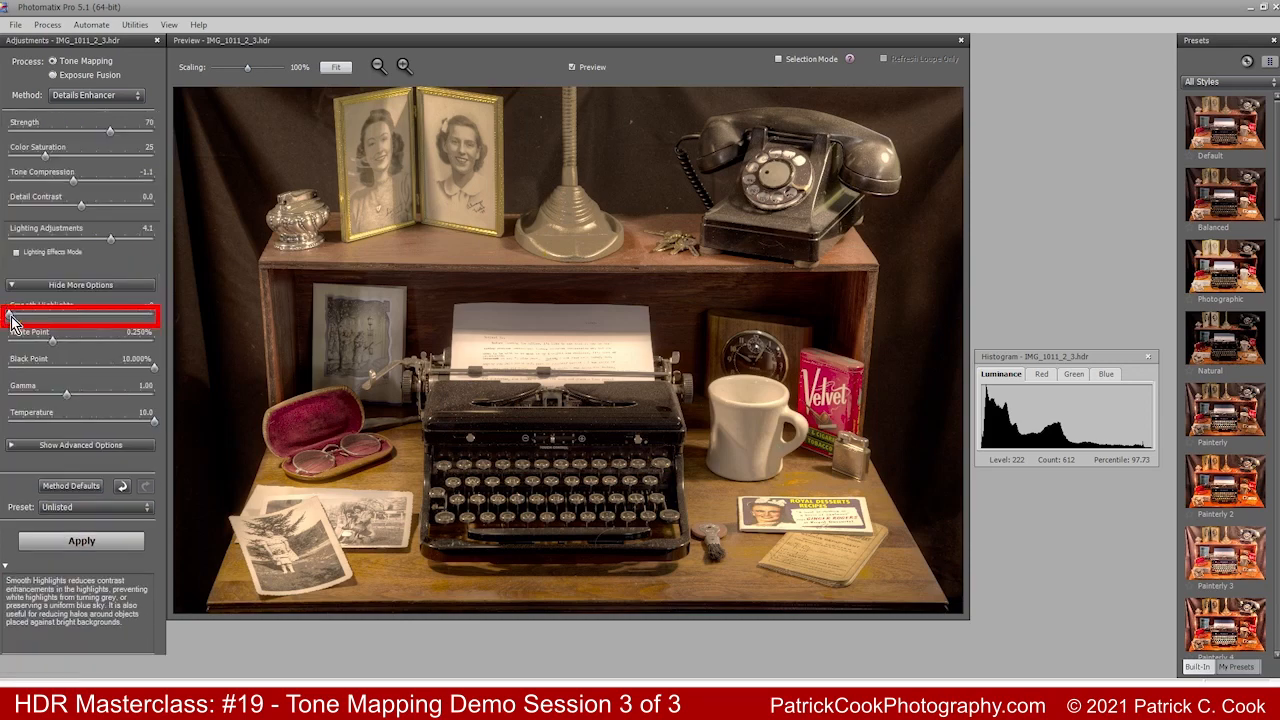
{"action": "left_click", "coordinate": [12, 447]}
{"action": "left_click_drag", "start_coordinate": [161, 360], "coordinate": [166, 459]}
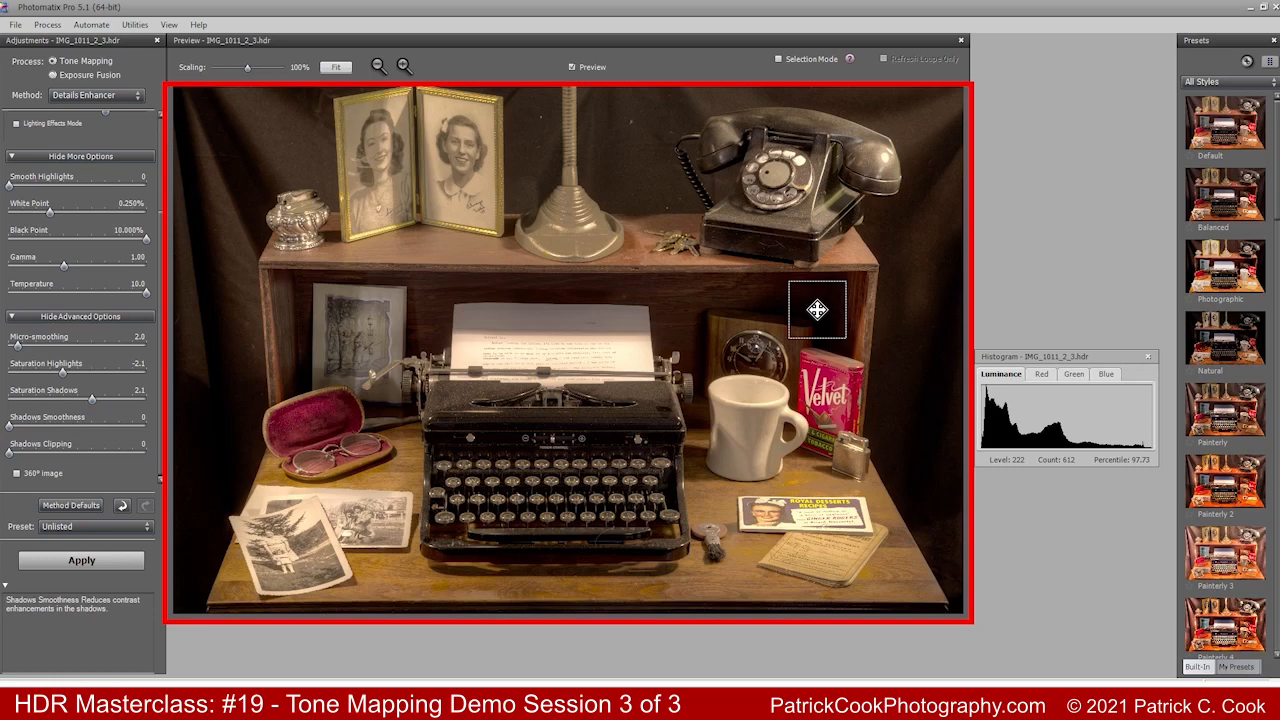
{"action": "left_click", "coordinate": [817, 310]}
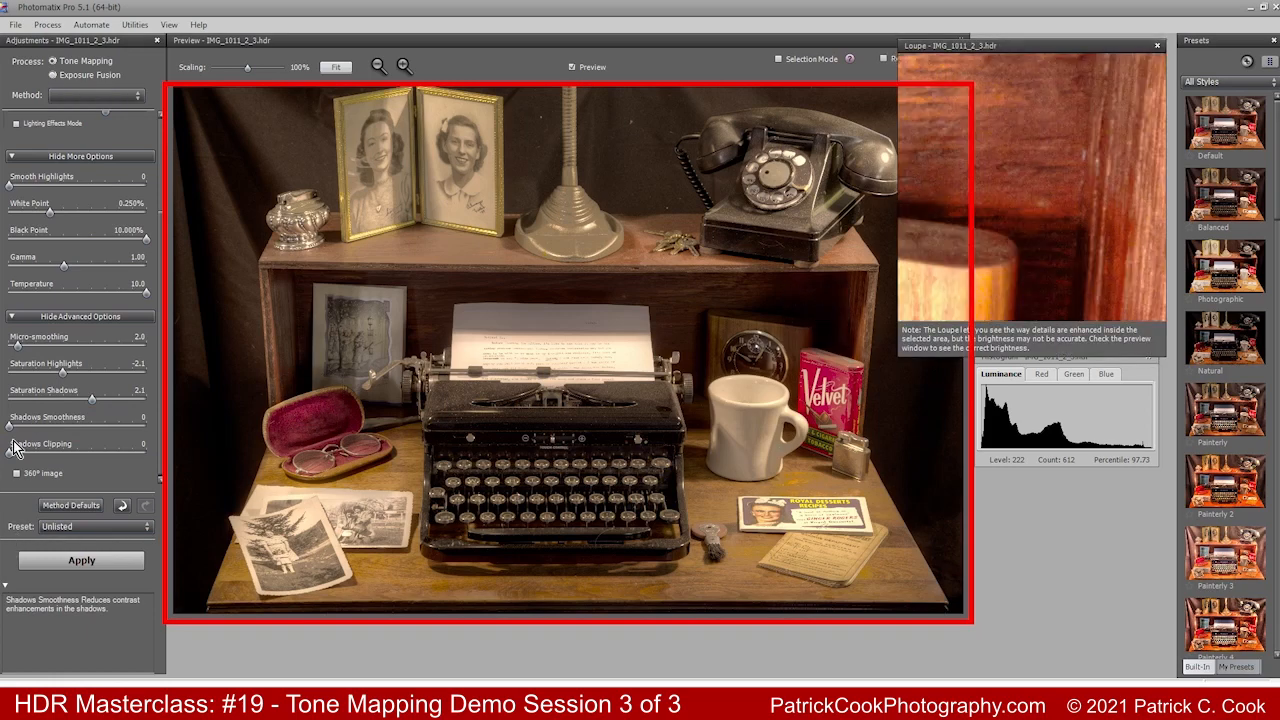
Try Shadows Smoothness at its maximum of 100, return it to 0, and settle on 40
{"action": "left_click_drag", "start_coordinate": [12, 428], "coordinate": [153, 428]}
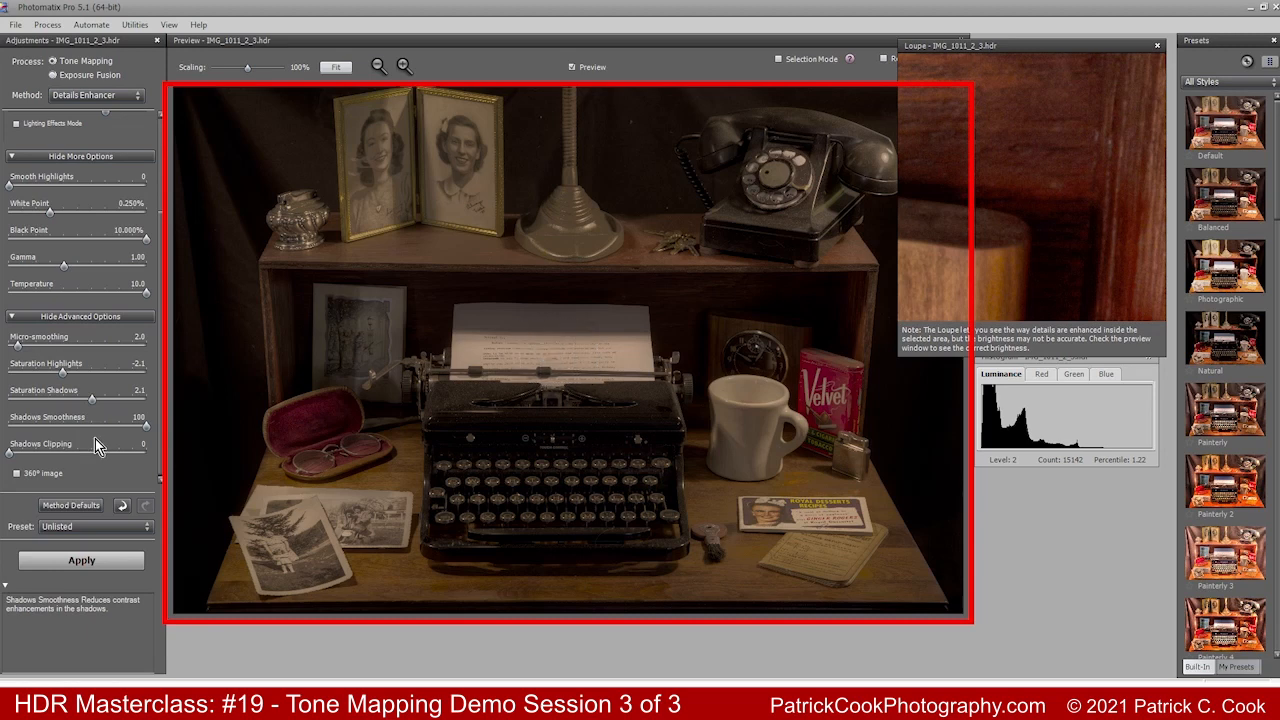
{"action": "left_click_drag", "start_coordinate": [147, 427], "coordinate": [8, 430]}
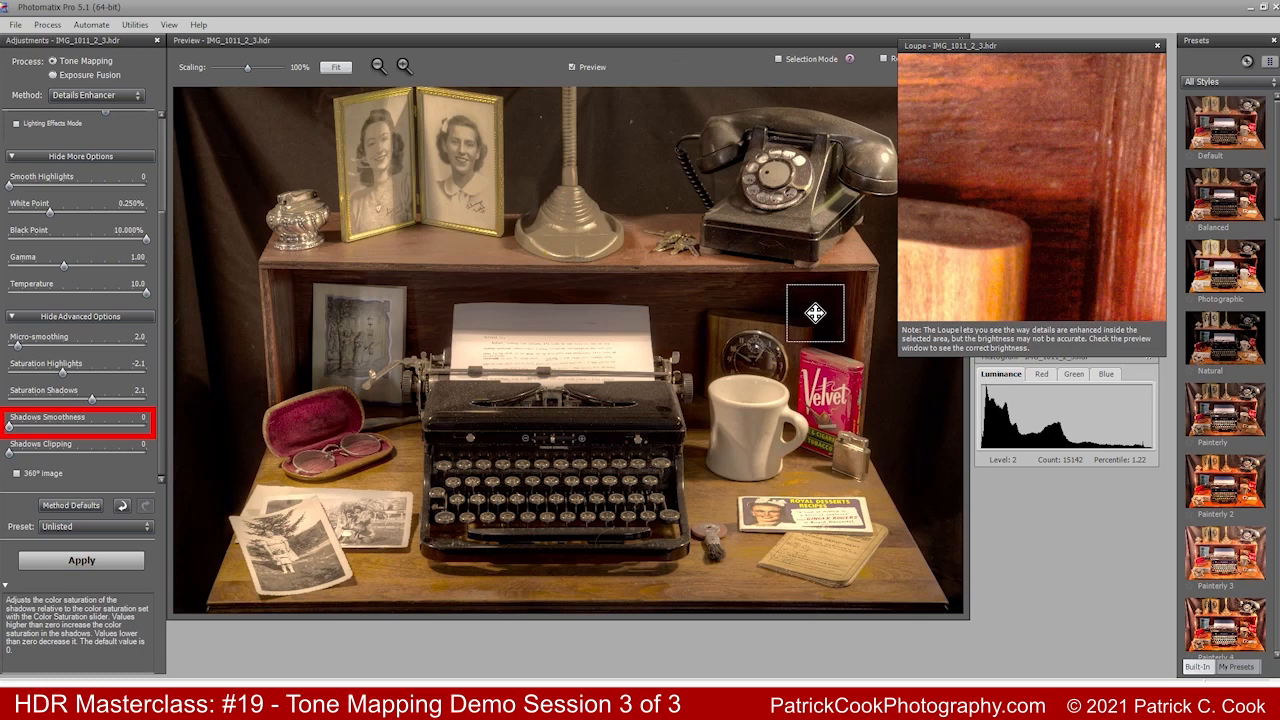
{"action": "left_click_drag", "start_coordinate": [815, 313], "coordinate": [813, 314]}
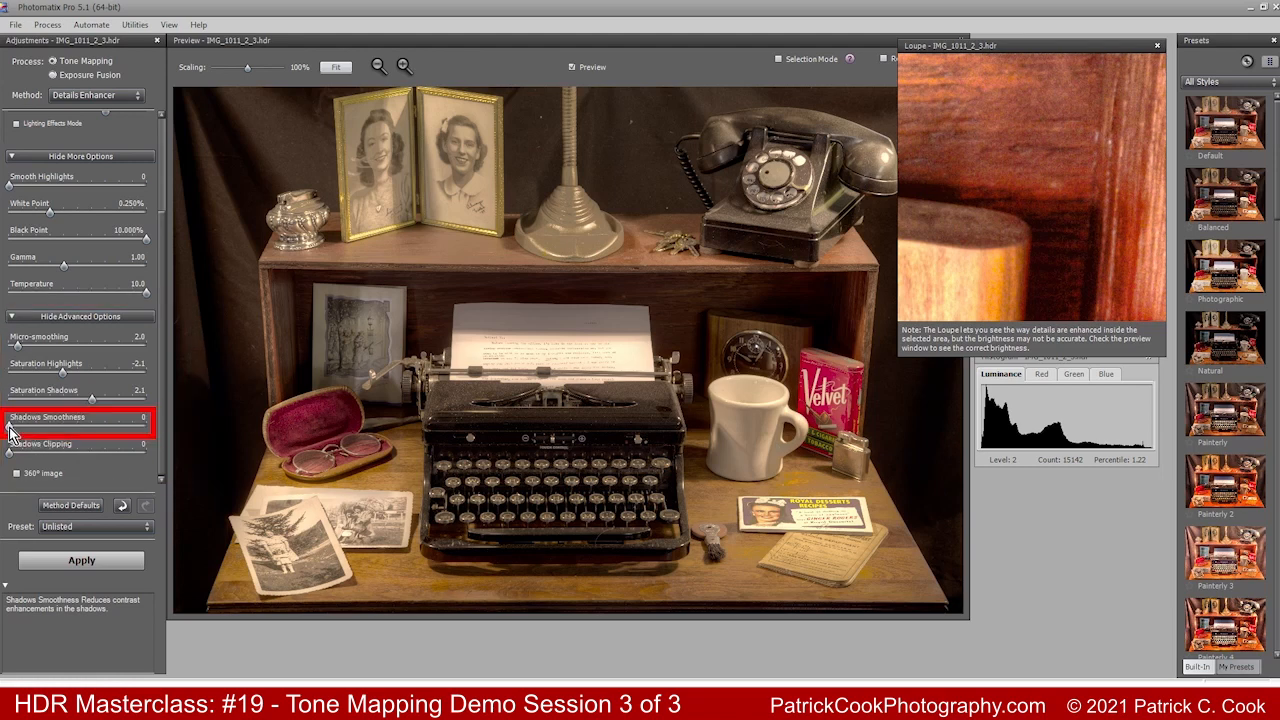
{"action": "left_click_drag", "start_coordinate": [10, 430], "coordinate": [36, 430]}
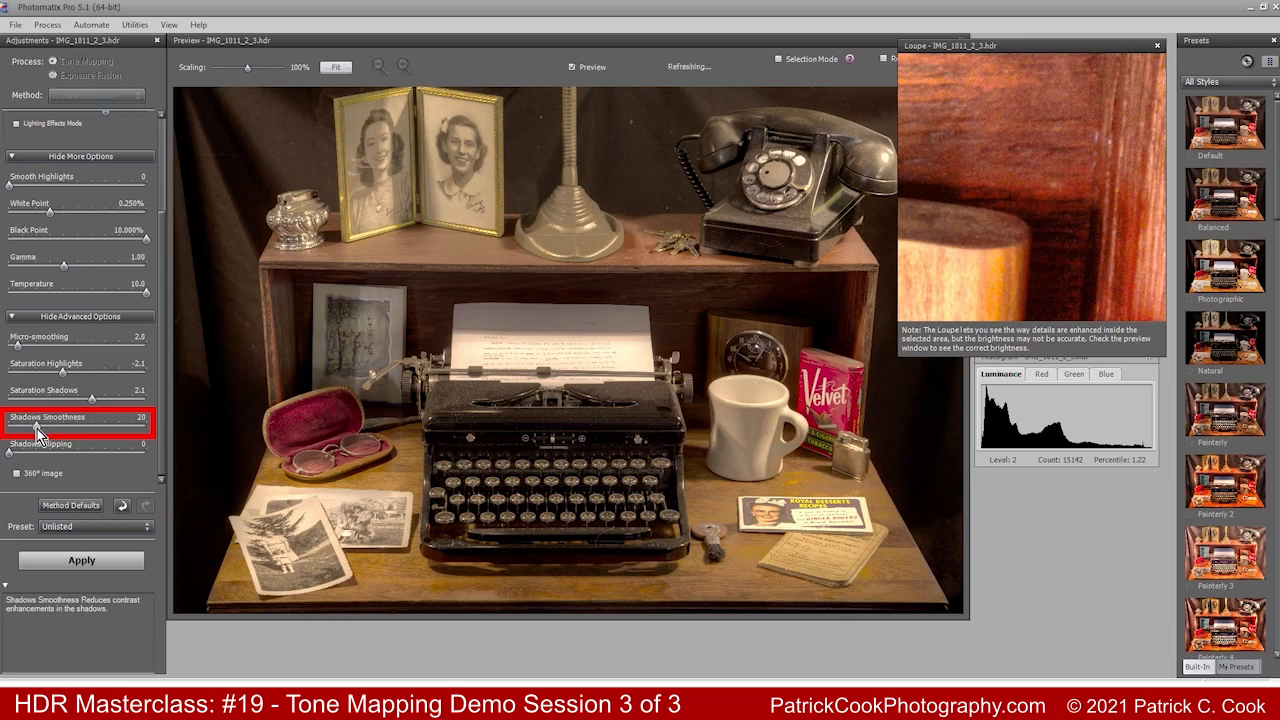
{"action": "left_click_drag", "start_coordinate": [37, 428], "coordinate": [47, 427]}
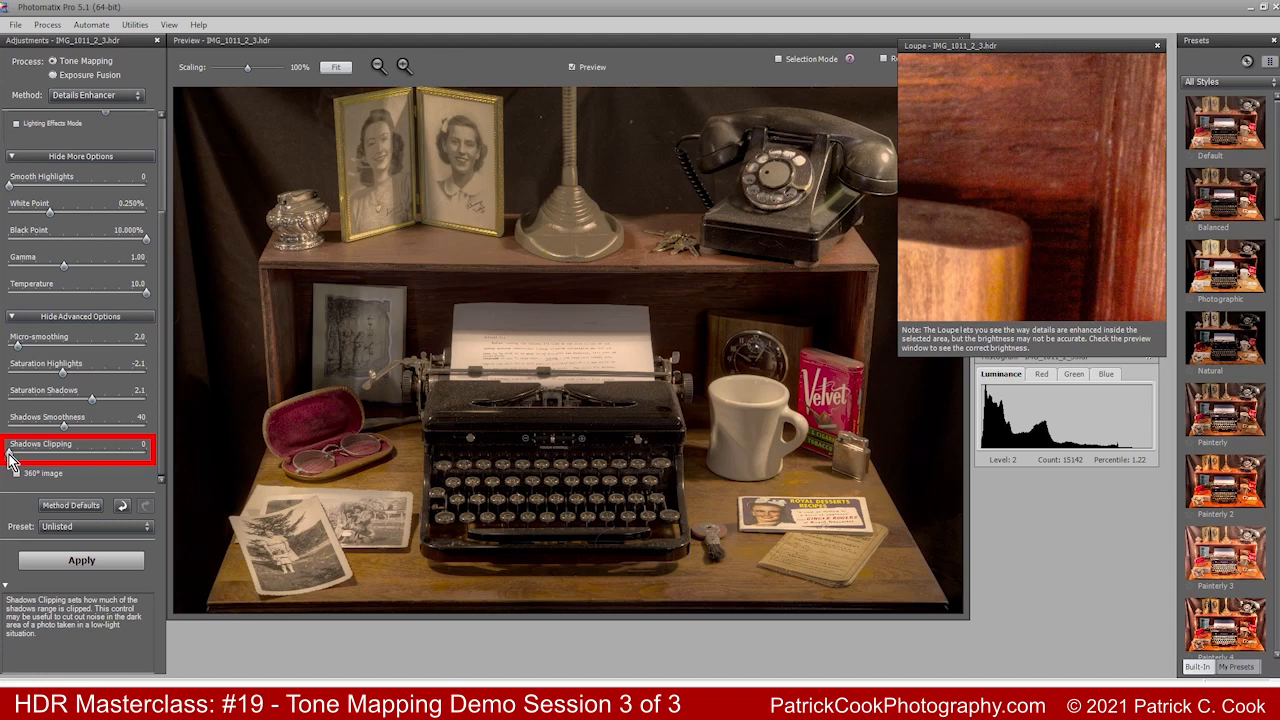
Try Shadows Clipping at 100, settle on 50, and close the Loupe
{"action": "left_click_drag", "start_coordinate": [9, 455], "coordinate": [148, 461]}
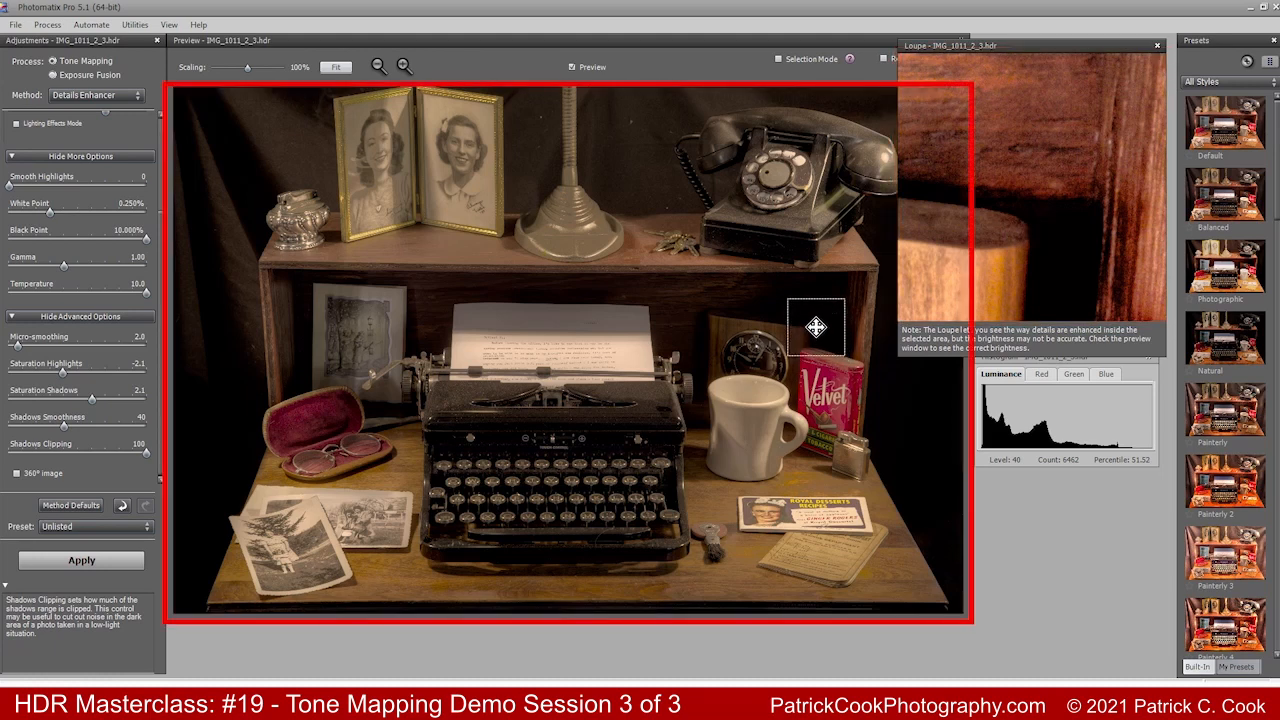
{"action": "double_click", "coordinate": [145, 452]}
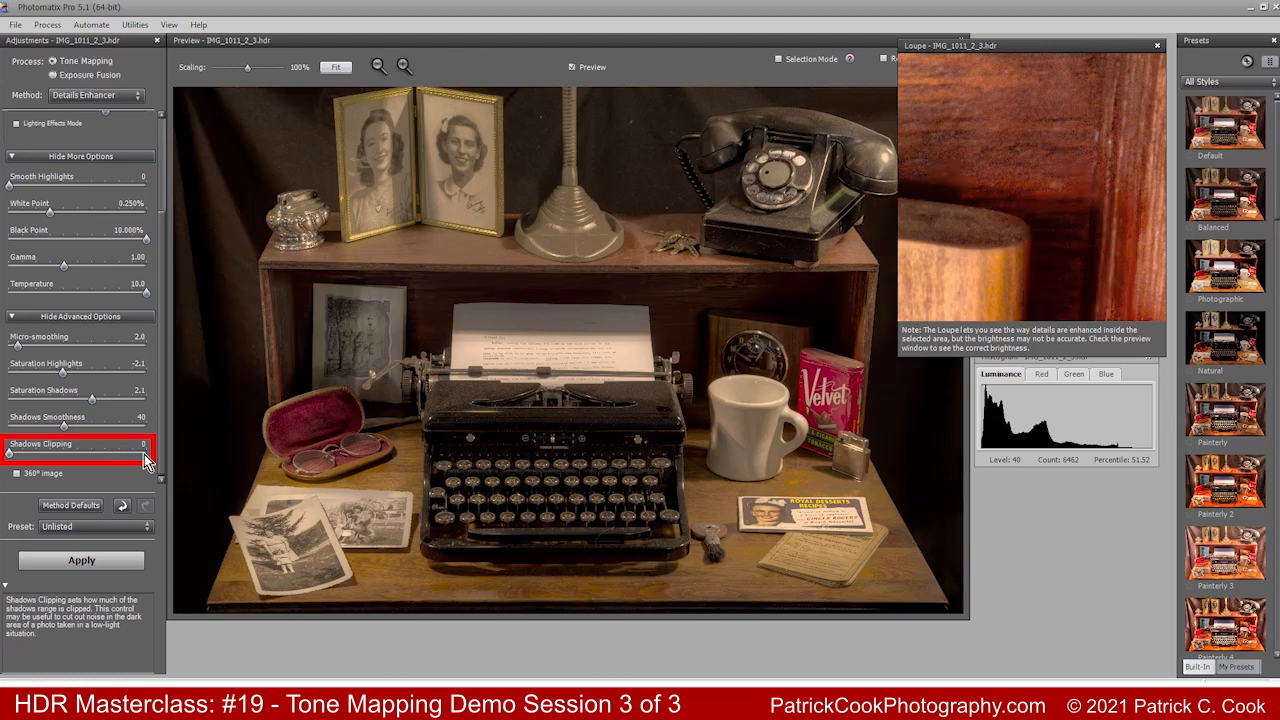
{"action": "left_click_drag", "start_coordinate": [8, 452], "coordinate": [40, 464]}
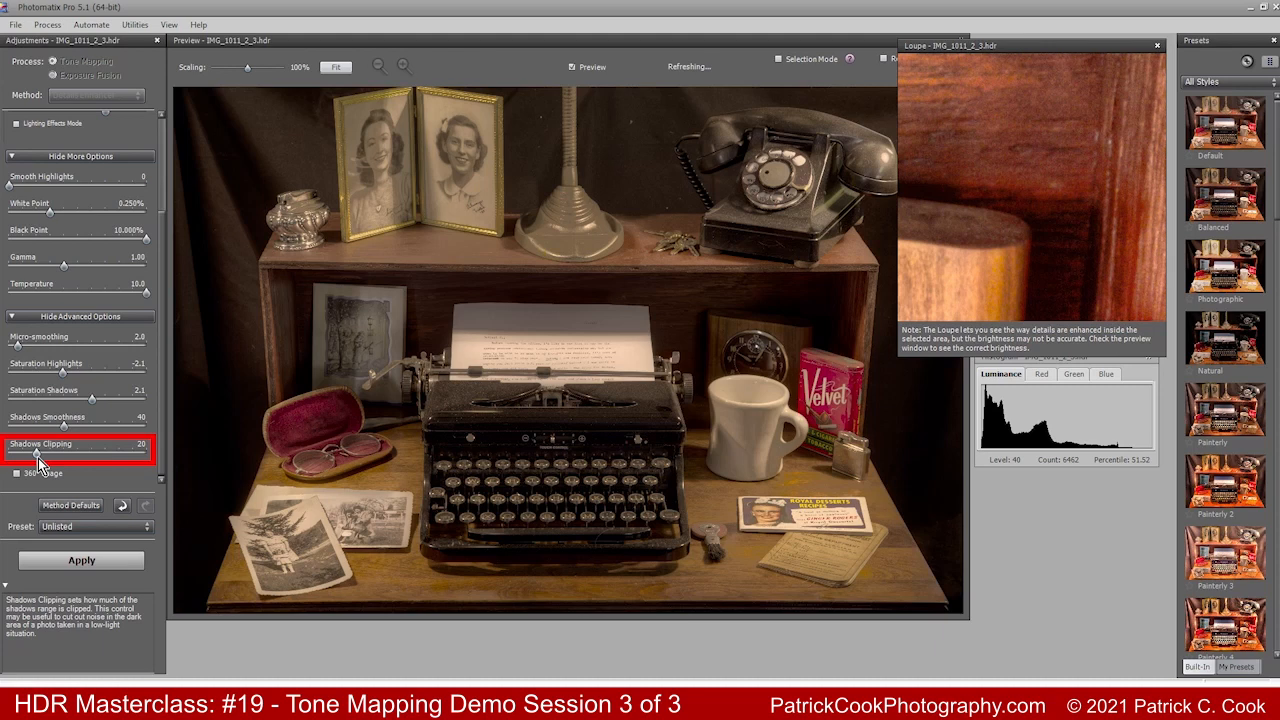
{"action": "left_click_drag", "start_coordinate": [38, 462], "coordinate": [65, 461]}
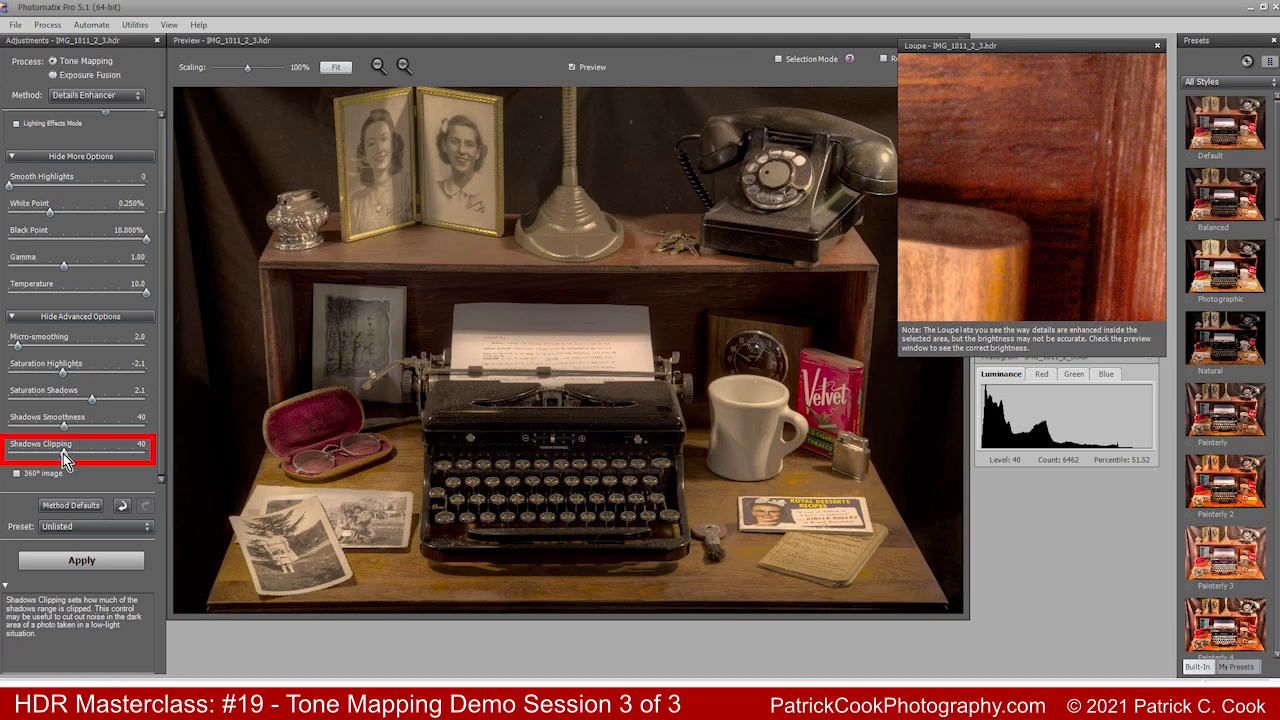
{"action": "left_click_drag", "start_coordinate": [64, 455], "coordinate": [97, 456]}
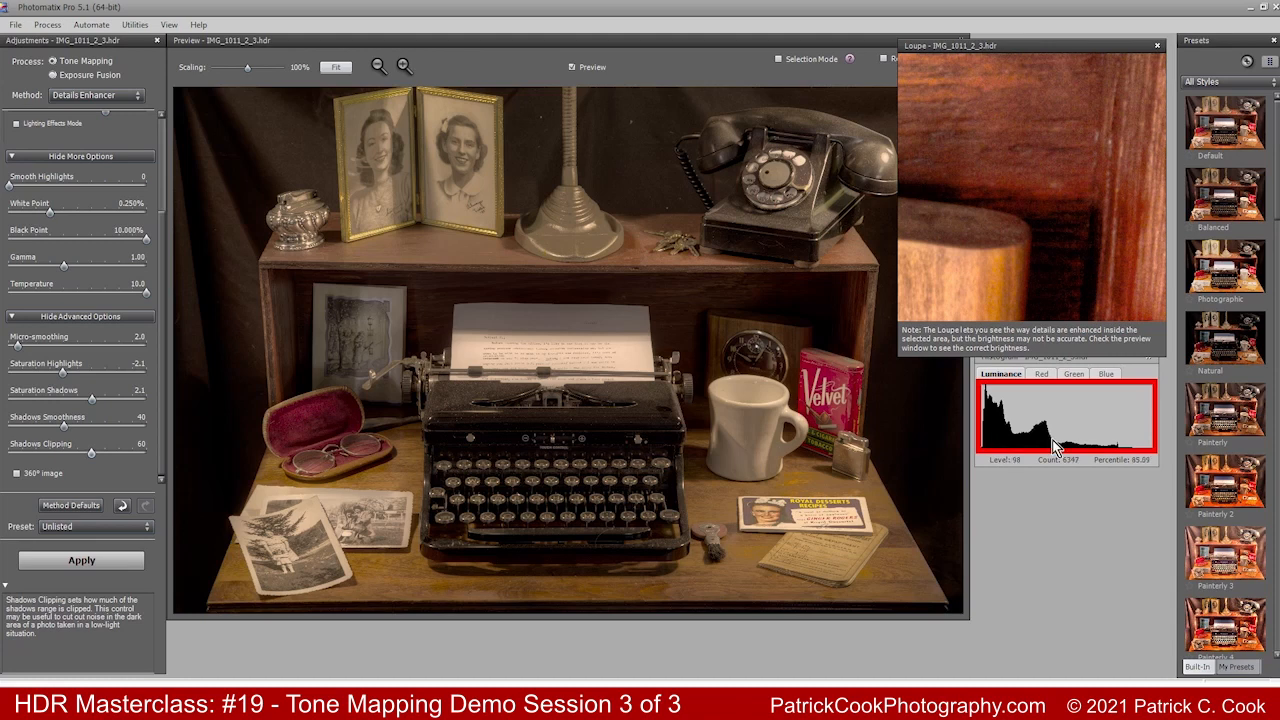
{"action": "left_click_drag", "start_coordinate": [90, 458], "coordinate": [80, 460]}
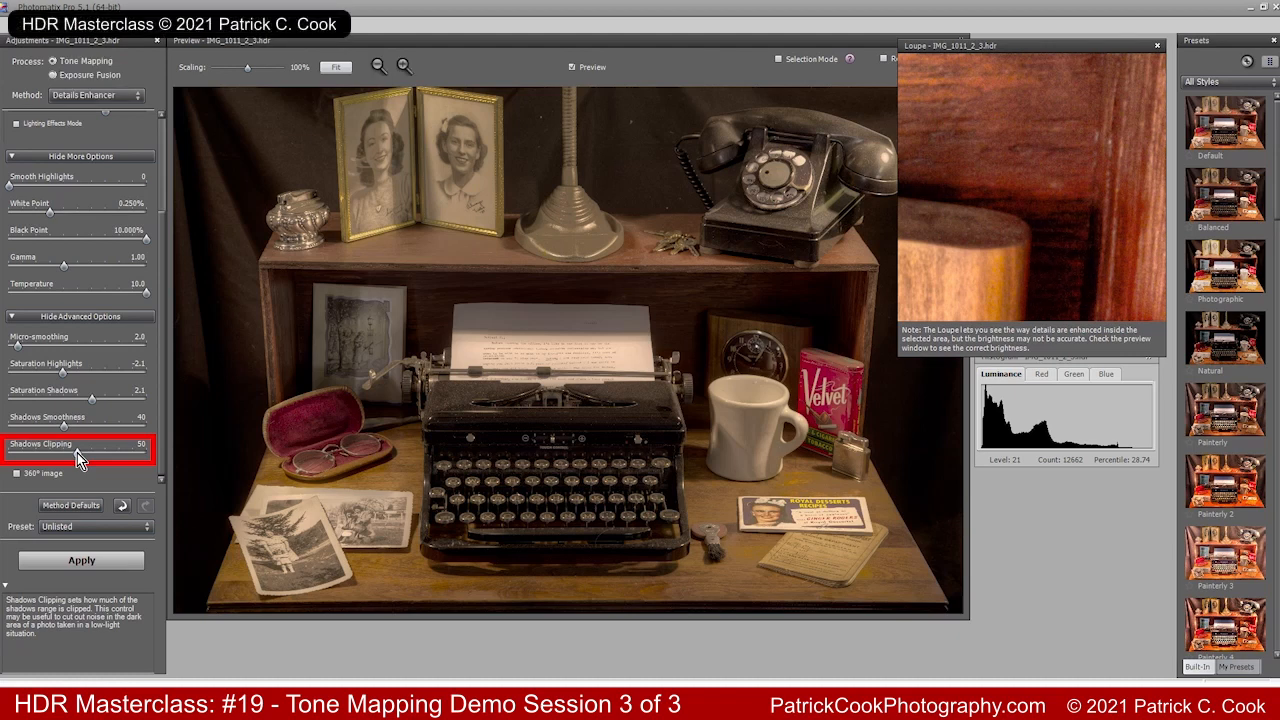
{"action": "left_click", "coordinate": [1158, 46]}
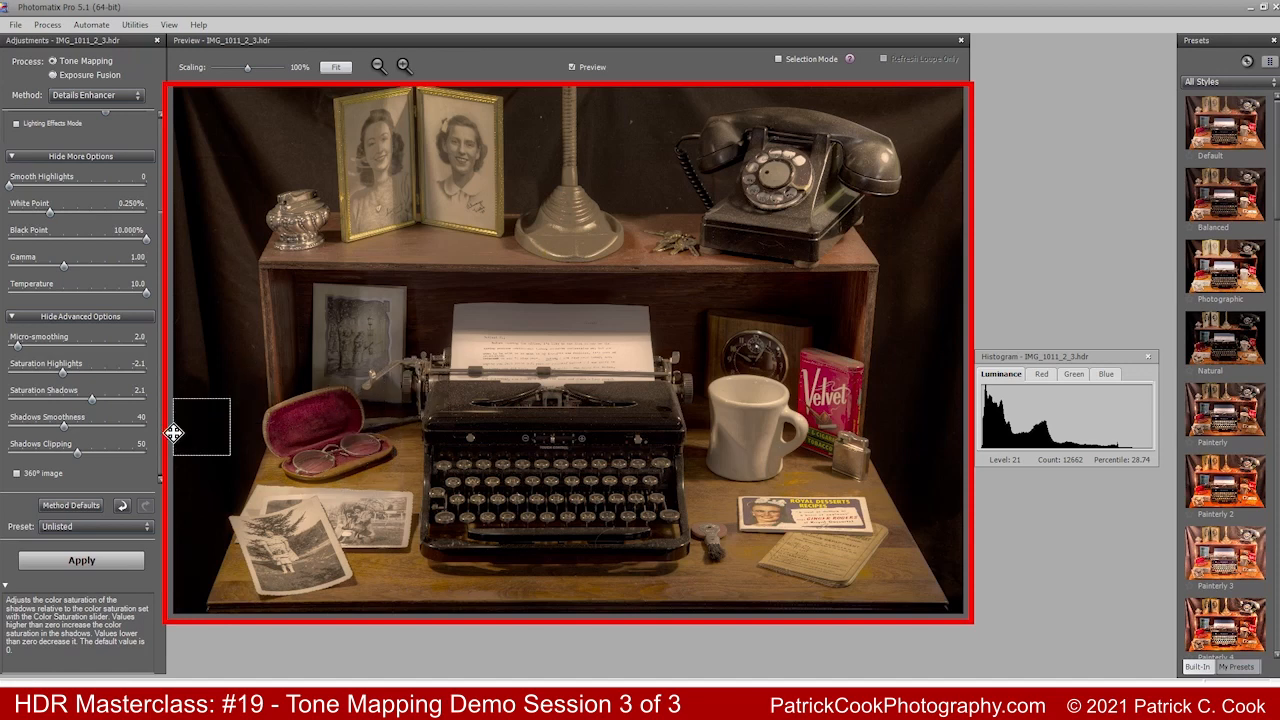
Inspect the fine detail on the typewriter's black body in the Loupe and close it
{"action": "left_click_drag", "start_coordinate": [160, 443], "coordinate": [155, 335]}
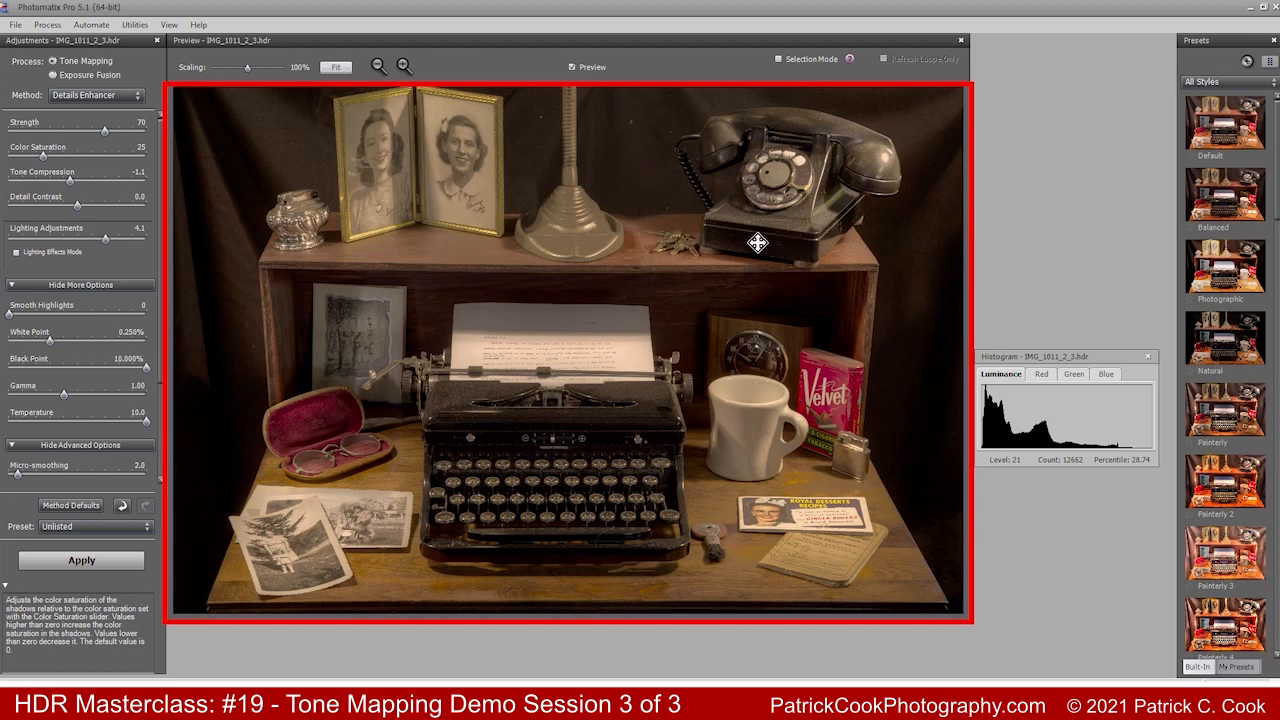
{"action": "left_click", "coordinate": [460, 398]}
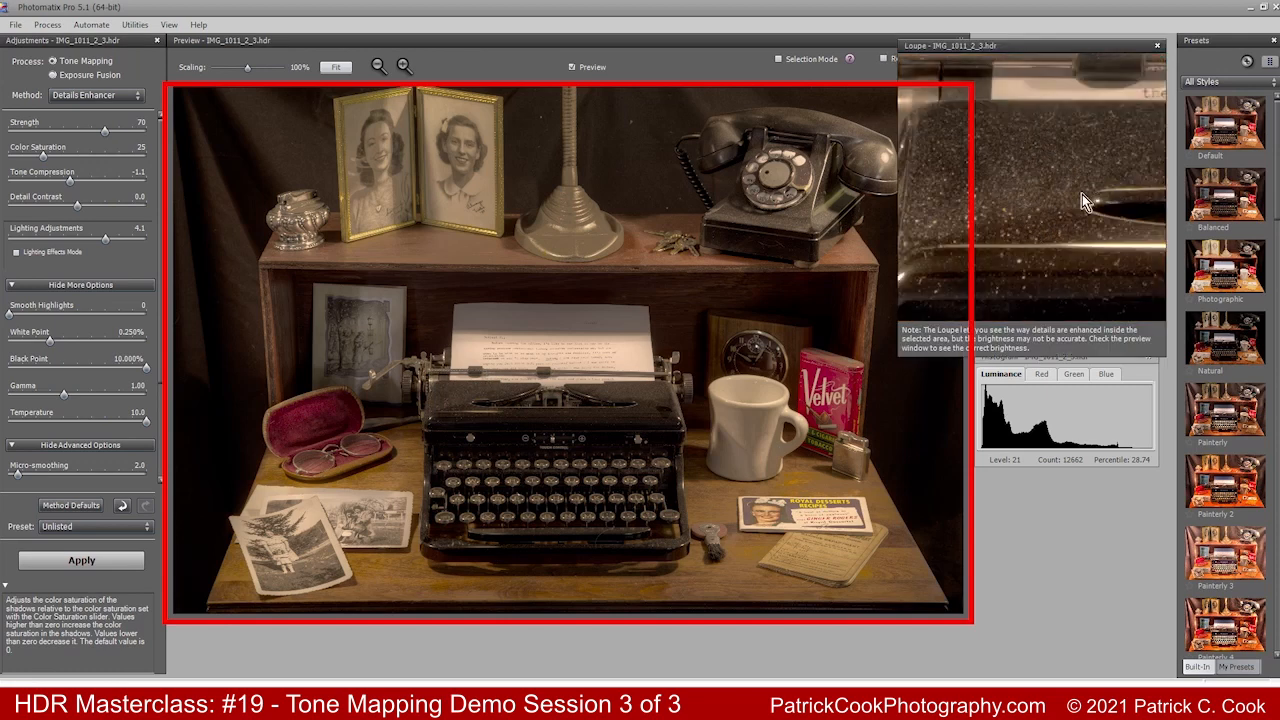
{"action": "left_click", "coordinate": [700, 525]}
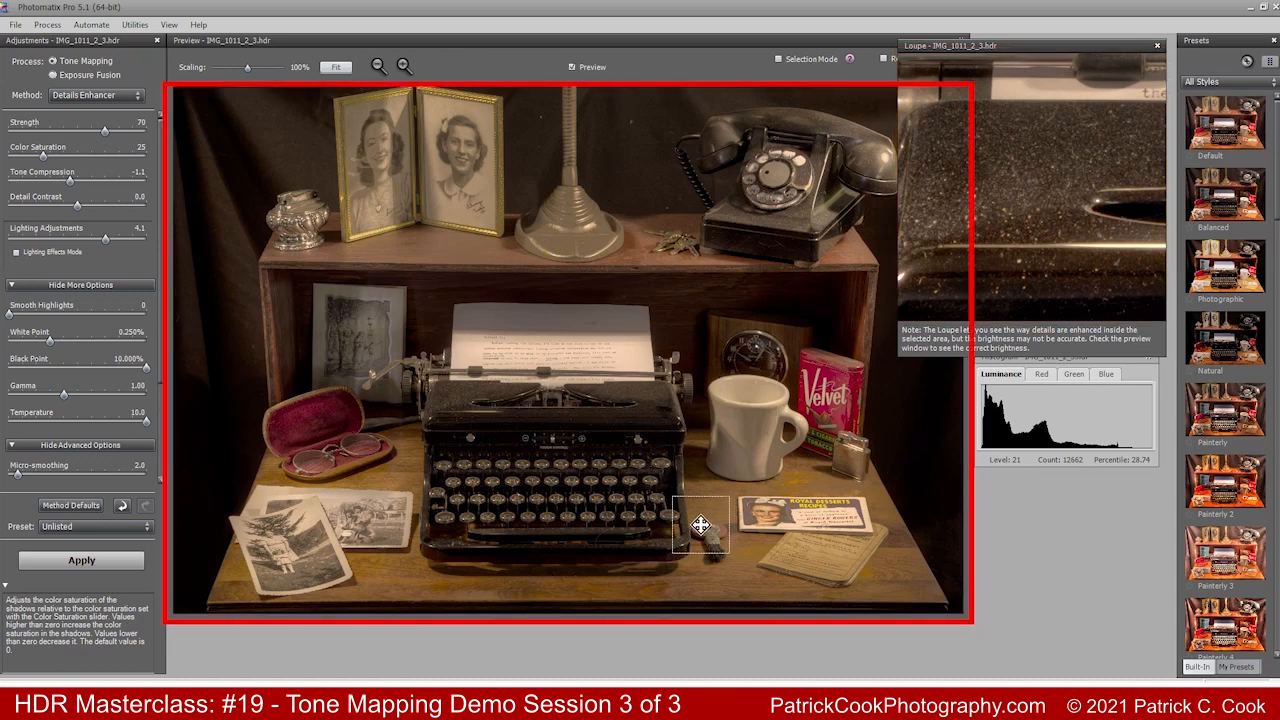
{"action": "left_click", "coordinate": [1158, 46]}
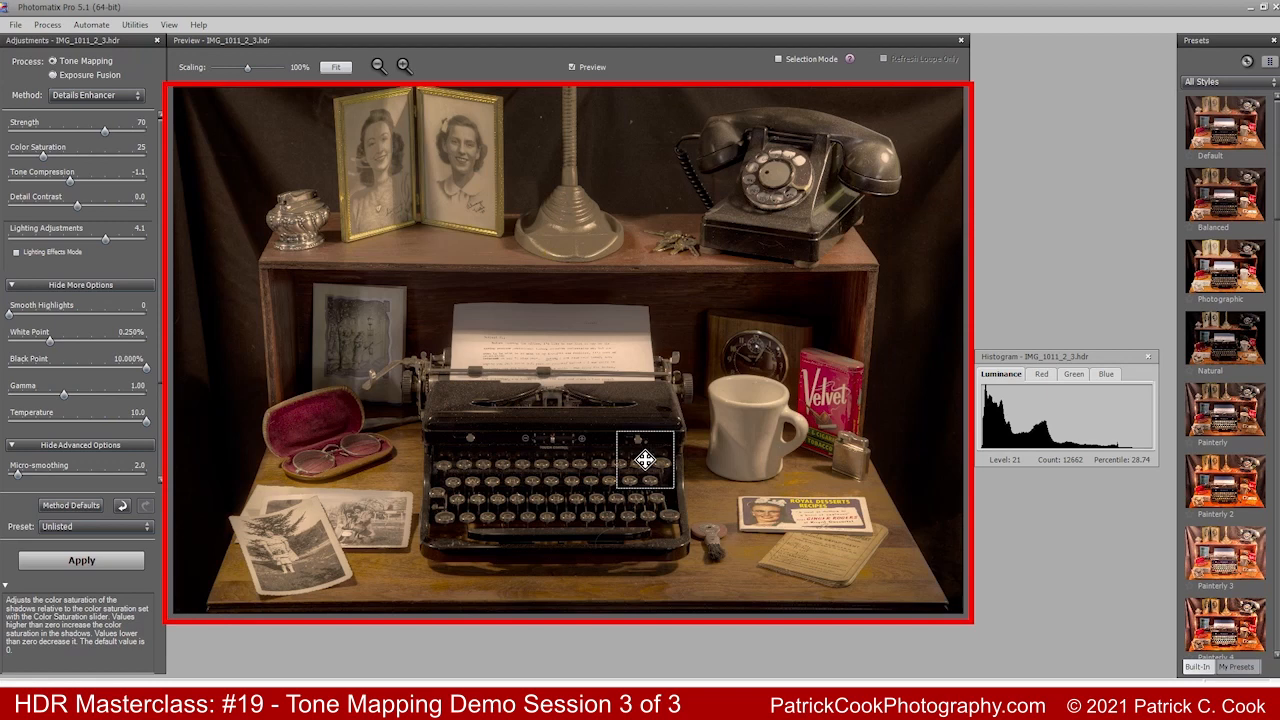
Apply the tone mapping to the image and move the Finishing Touch window clear of the picture
{"action": "left_click", "coordinate": [88, 560]}
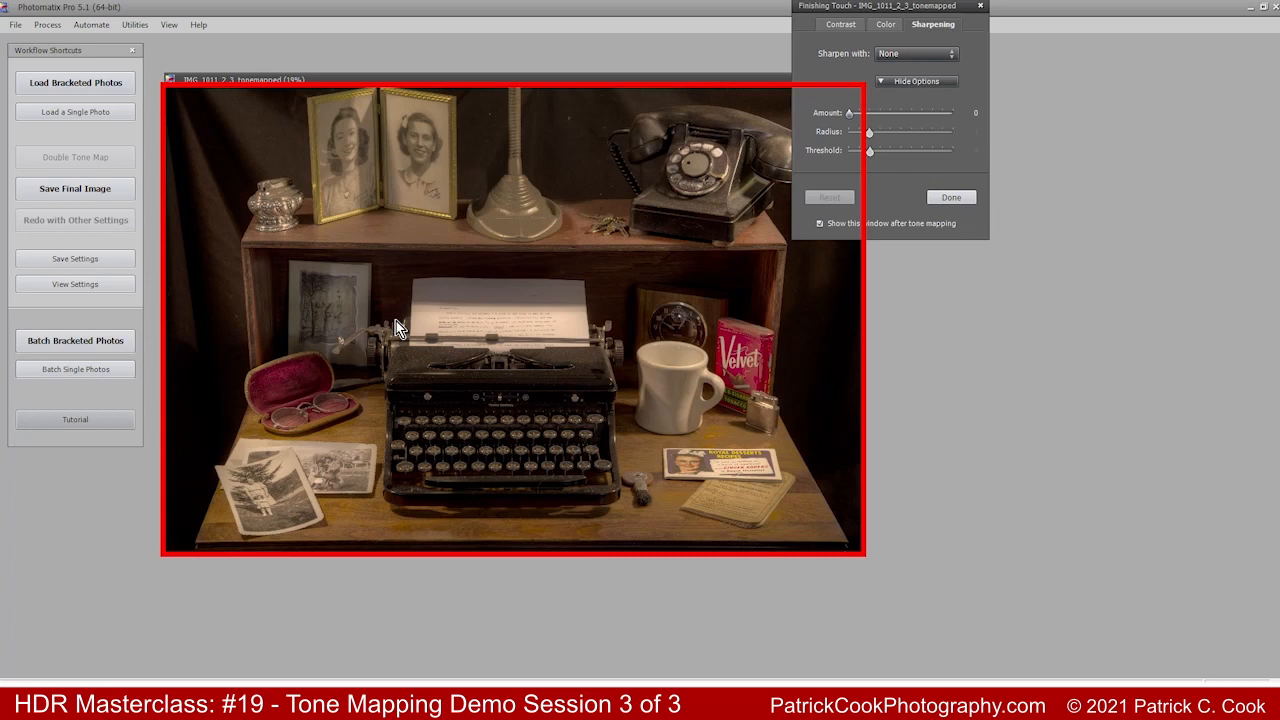
{"action": "left_click_drag", "start_coordinate": [859, 6], "coordinate": [934, 131]}
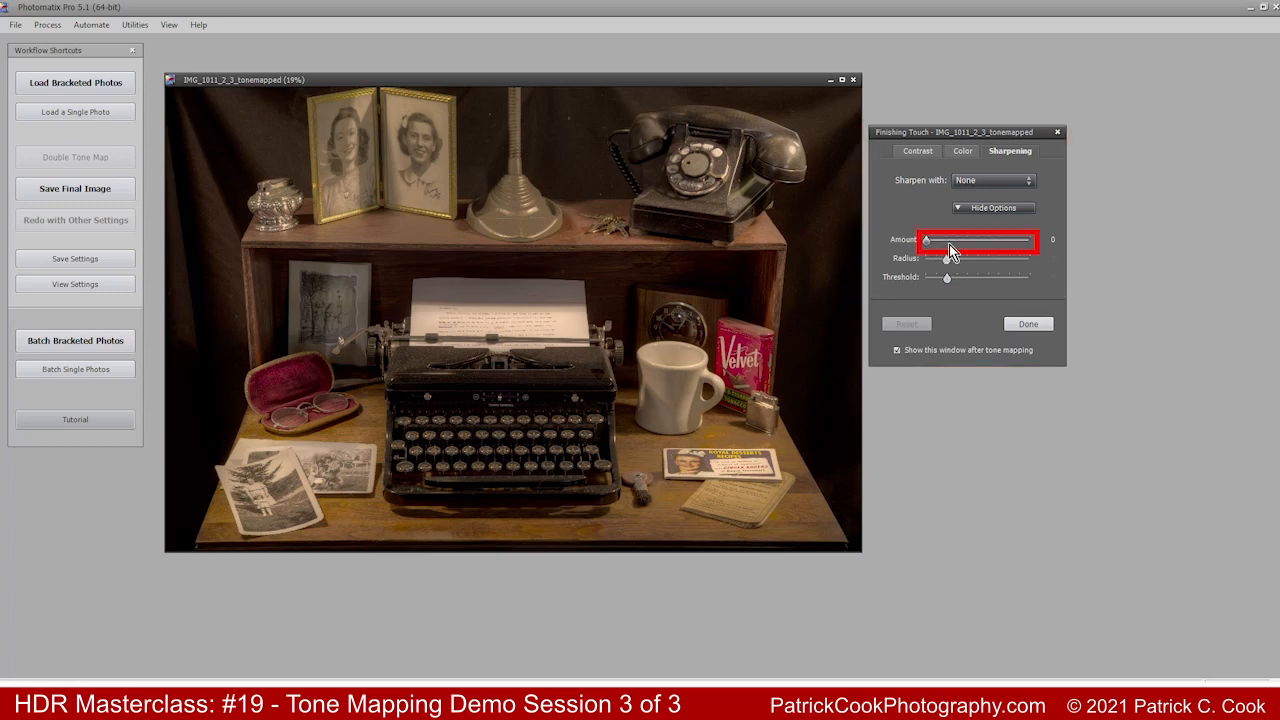
Review the contrast and color saturation options in Finishing Touch, and return to the sharpening options
{"action": "left_click", "coordinate": [965, 153]}
{"action": "left_click", "coordinate": [921, 152]}
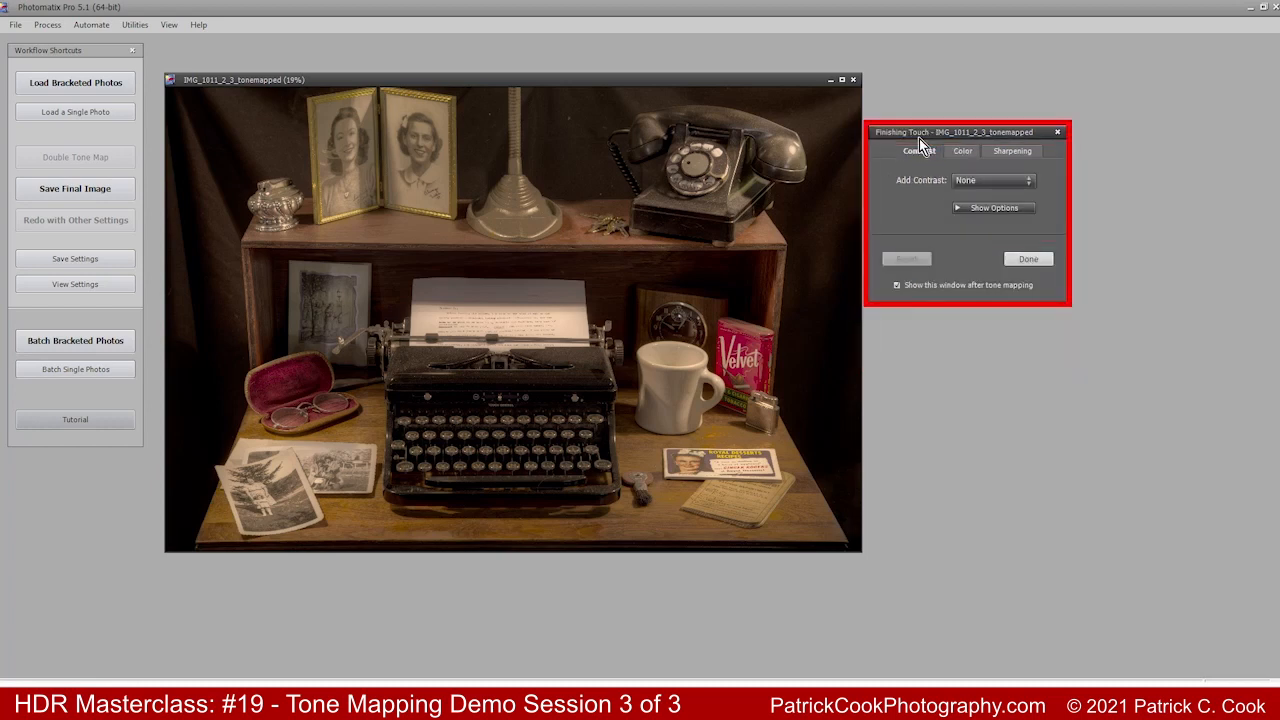
{"action": "left_click", "coordinate": [962, 153]}
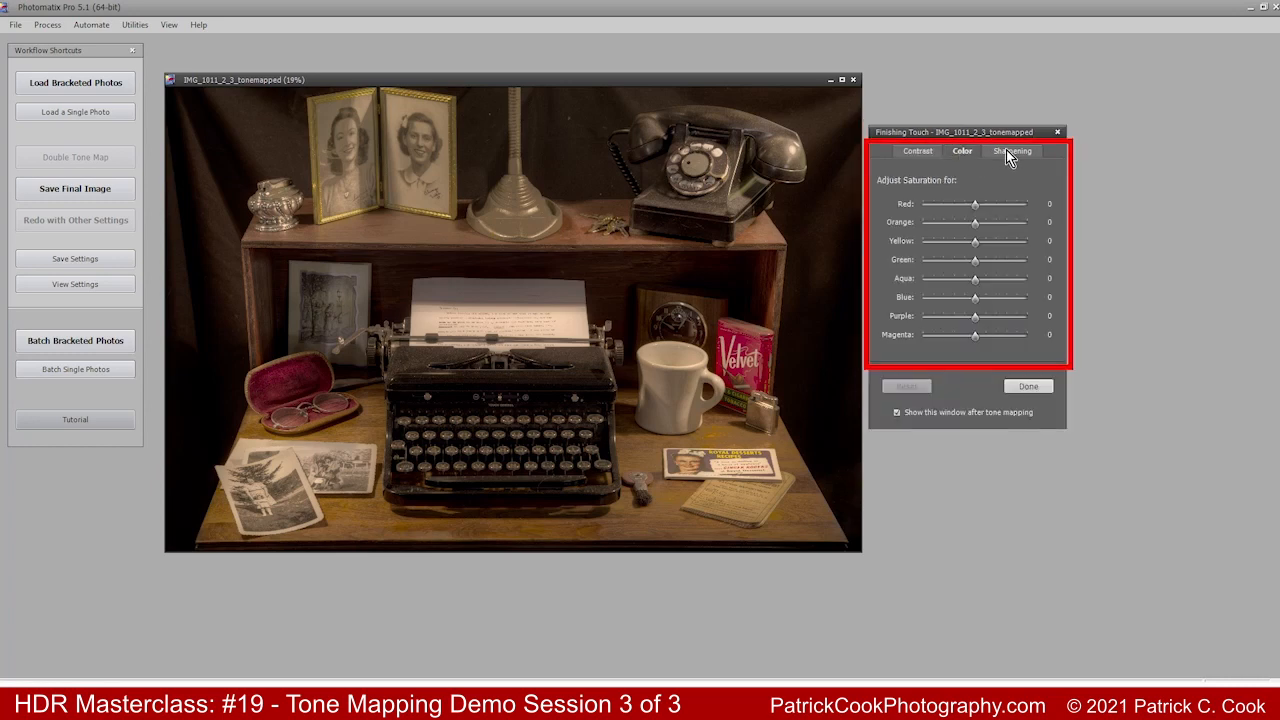
{"action": "left_click", "coordinate": [1006, 150]}
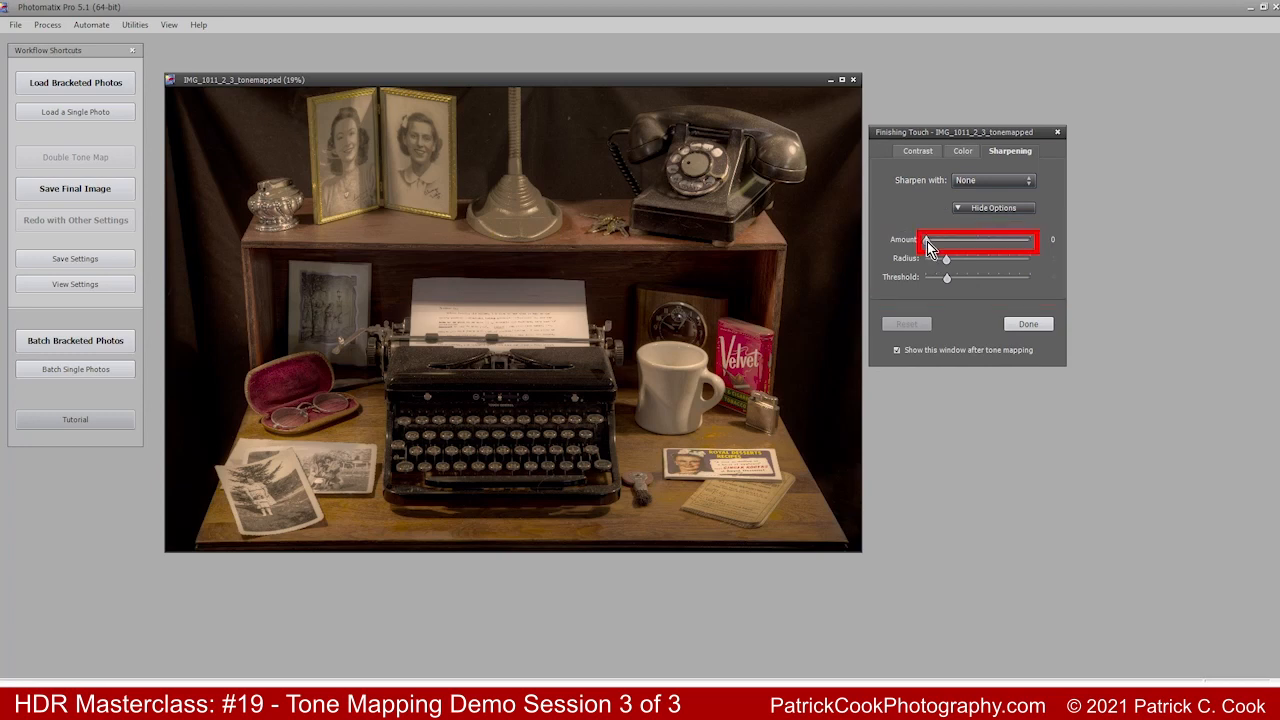
Try a custom sharpening amount of 150, reset it to 0, and apply Strong Sharpening before closing Finishing Touch
{"action": "mouse_move", "coordinate": [927, 241]}
{"action": "left_mouse_down"}
{"action": "mouse_move", "coordinate": [1003, 242]}
{"action": "mouse_move", "coordinate": [1044, 275]}
{"action": "left_mouse_up"}
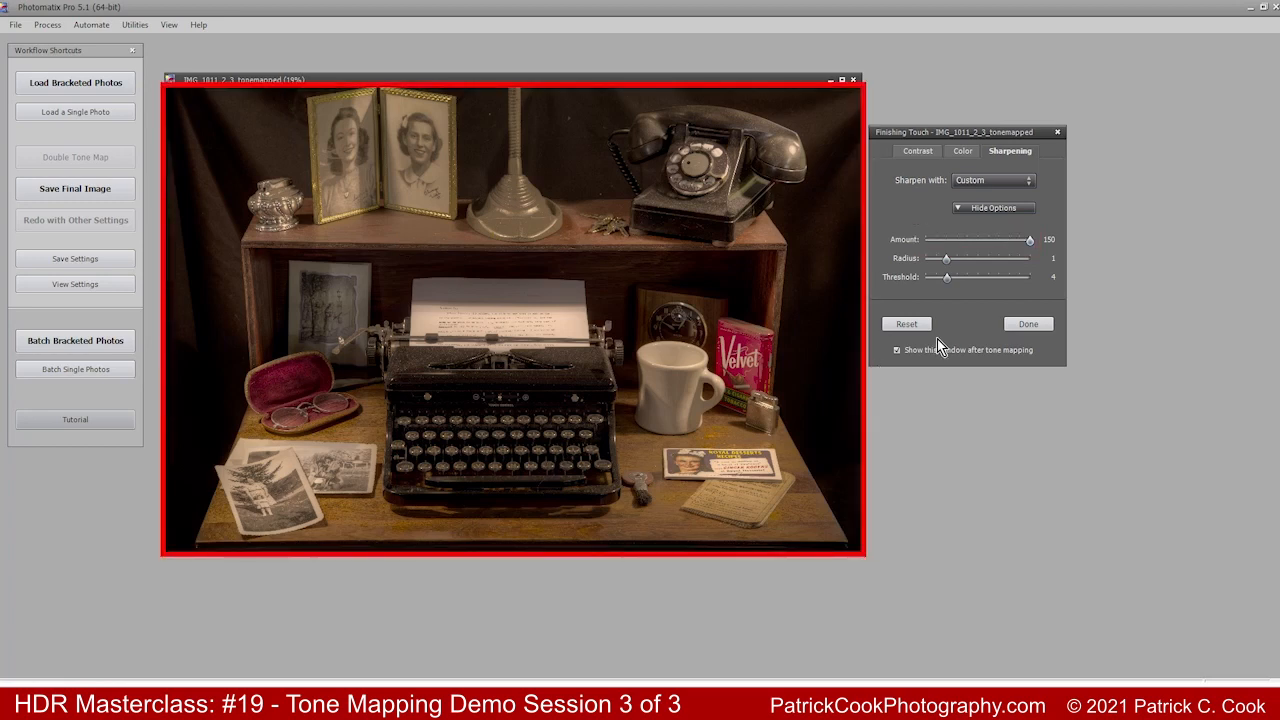
{"action": "left_click_drag", "start_coordinate": [1031, 241], "coordinate": [925, 242]}
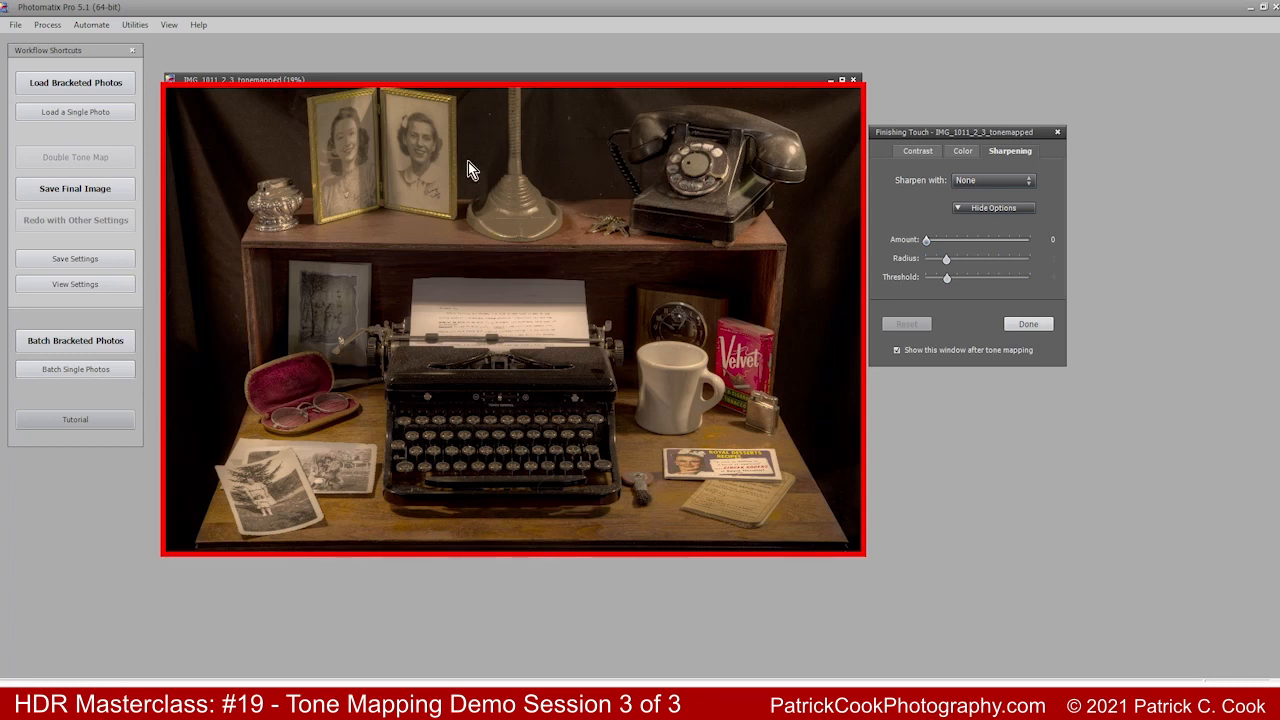
{"action": "left_click", "coordinate": [1000, 182]}
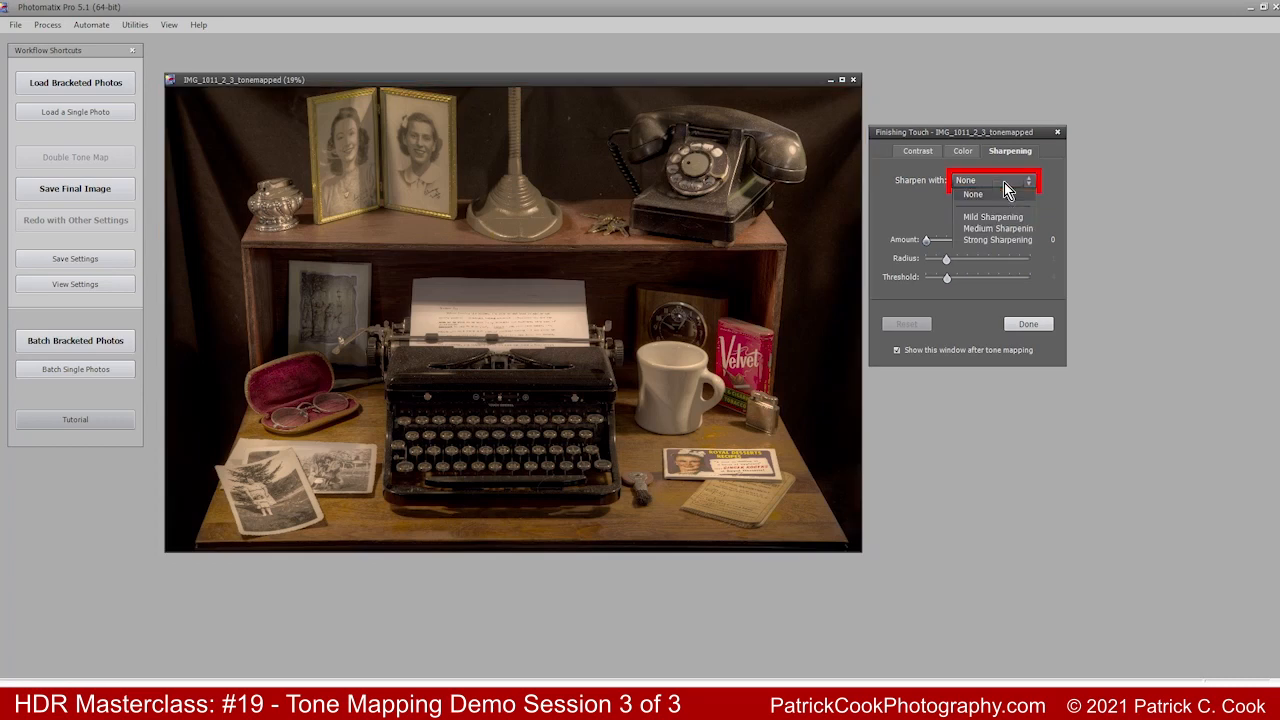
{"action": "left_click", "coordinate": [993, 241]}
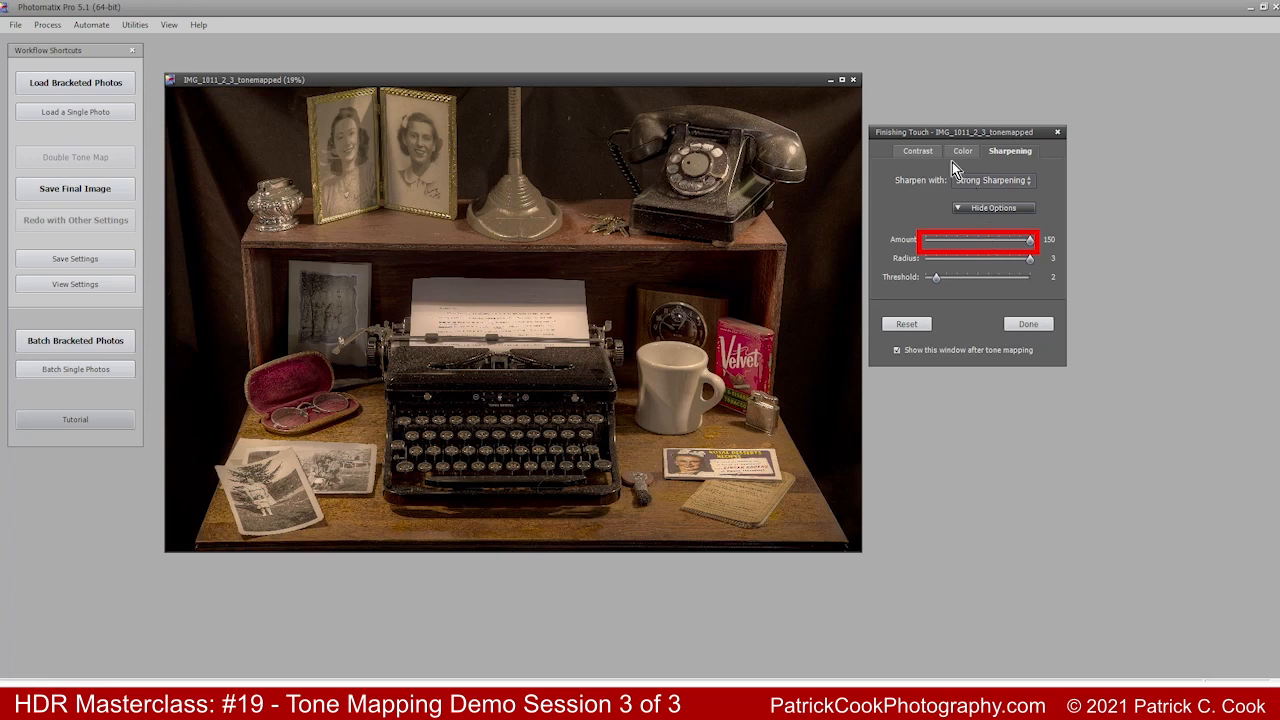
{"action": "left_click_drag", "start_coordinate": [950, 134], "coordinate": [951, 130]}
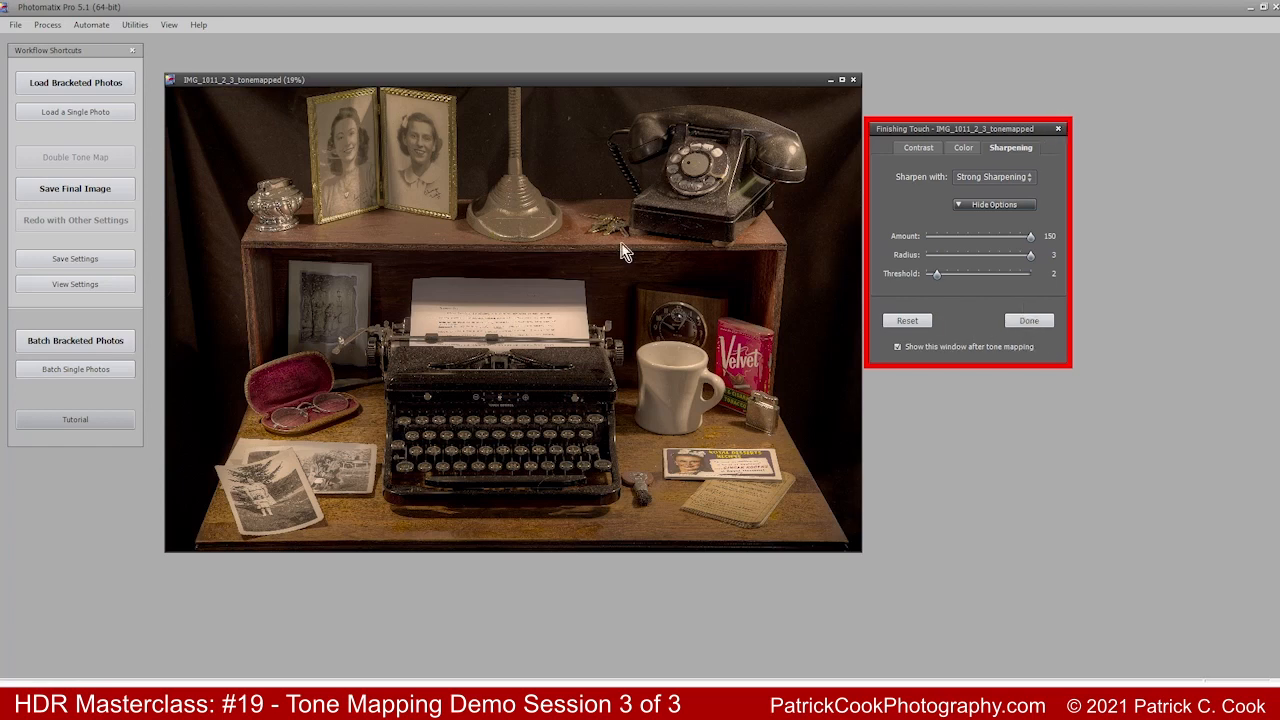
{"action": "left_click", "coordinate": [1059, 129]}
Save the tone-mapped image as IMG_1011_2_3_tonemapped.tif in 16-bit TIFF format in the HDR Masterclass folder, including its tone mapping settings
{"action": "left_click", "coordinate": [16, 26]}
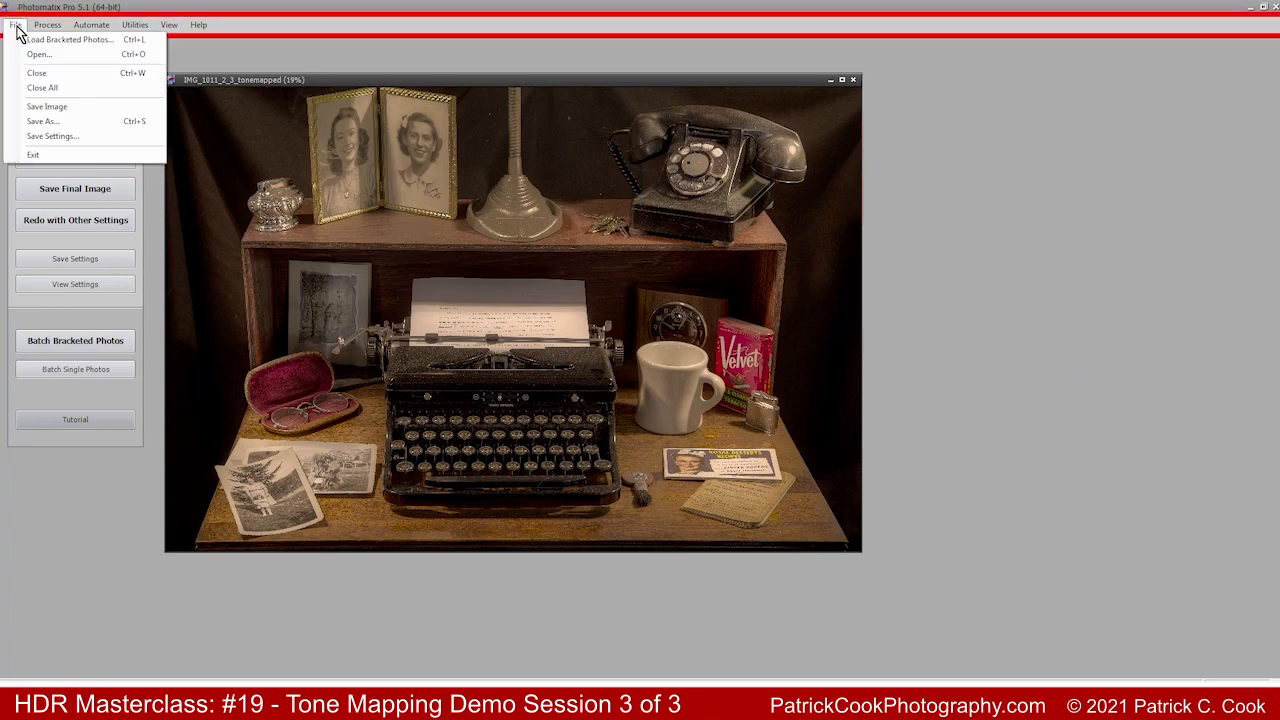
{"action": "left_click", "coordinate": [49, 122]}
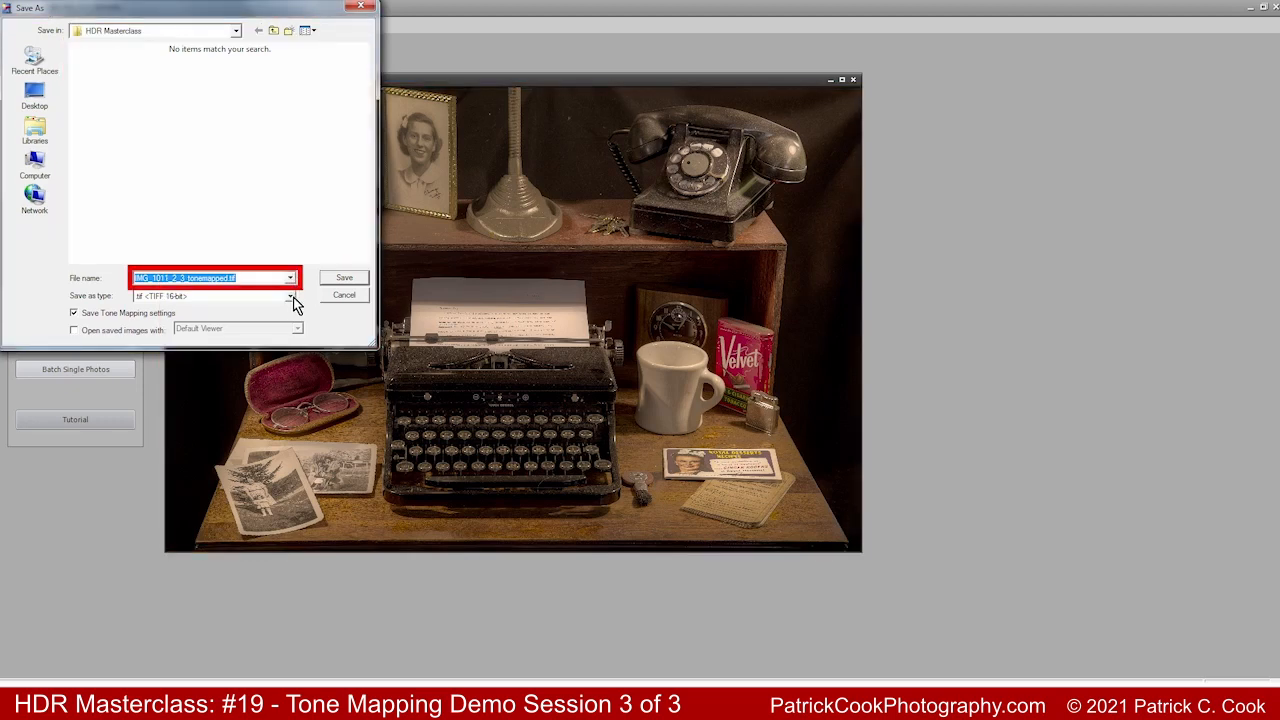
{"action": "left_click", "coordinate": [291, 297]}
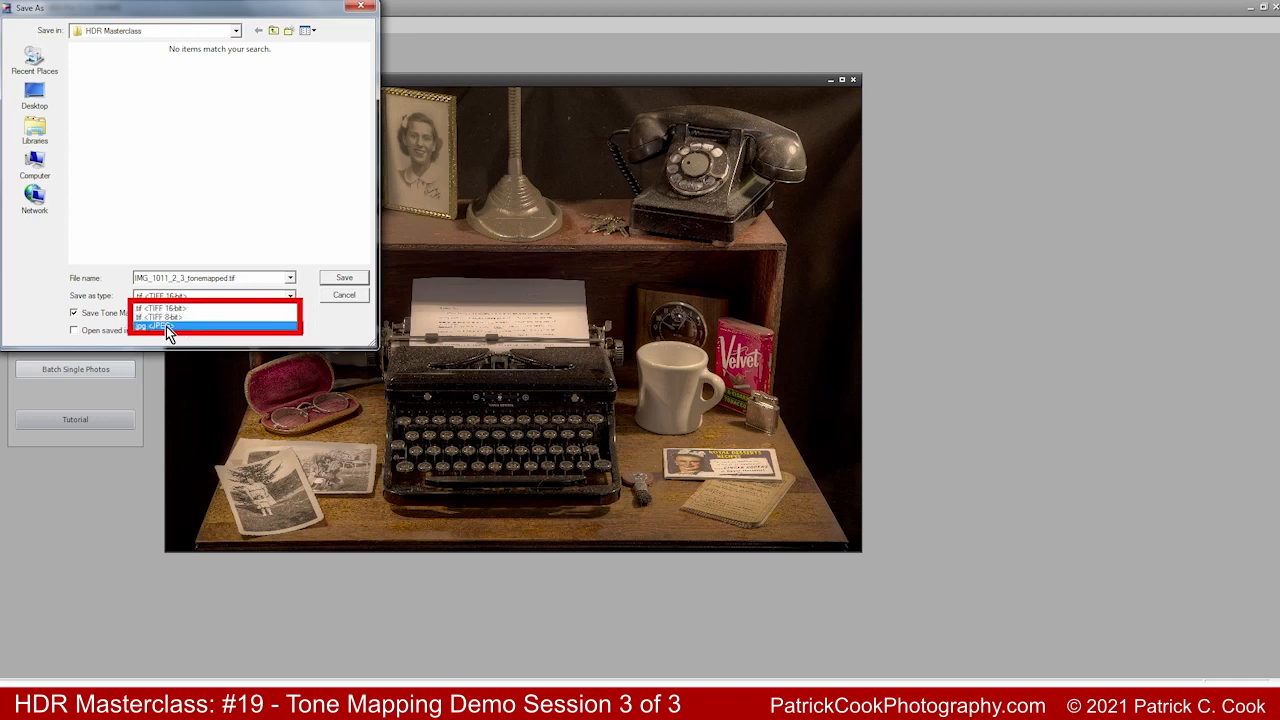
{"action": "left_click", "coordinate": [166, 326]}
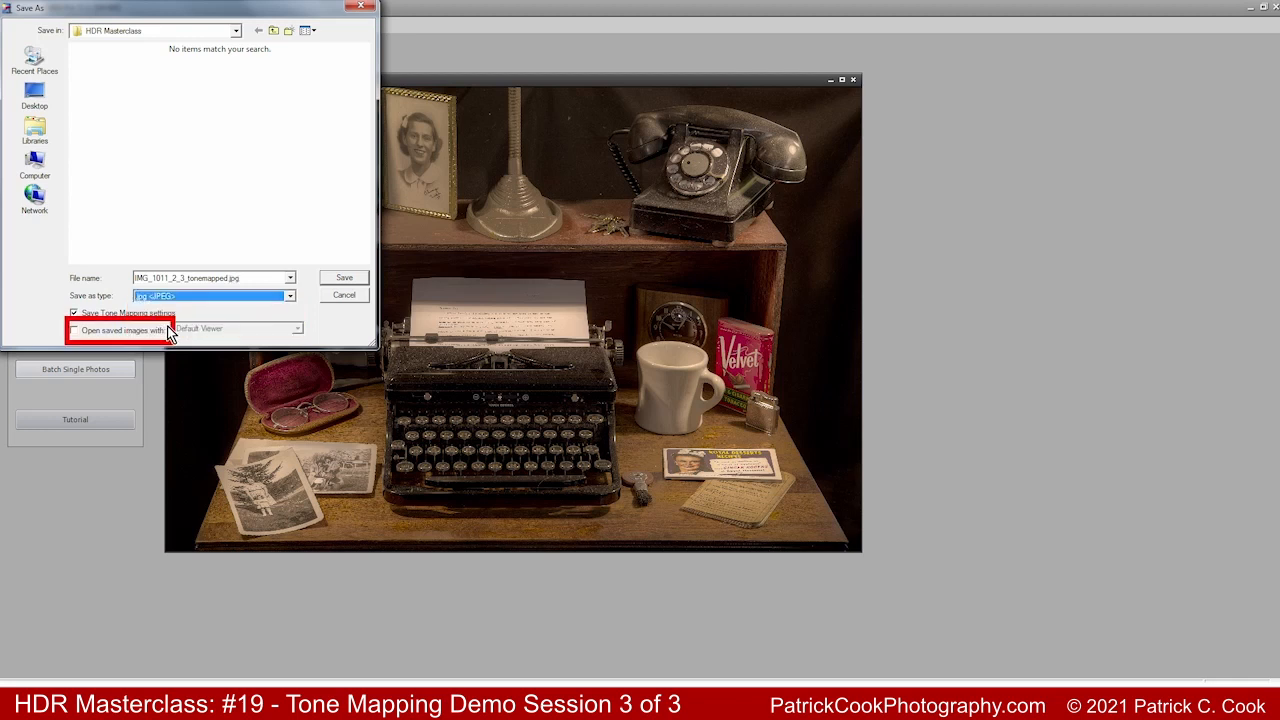
{"action": "left_click", "coordinate": [293, 303]}
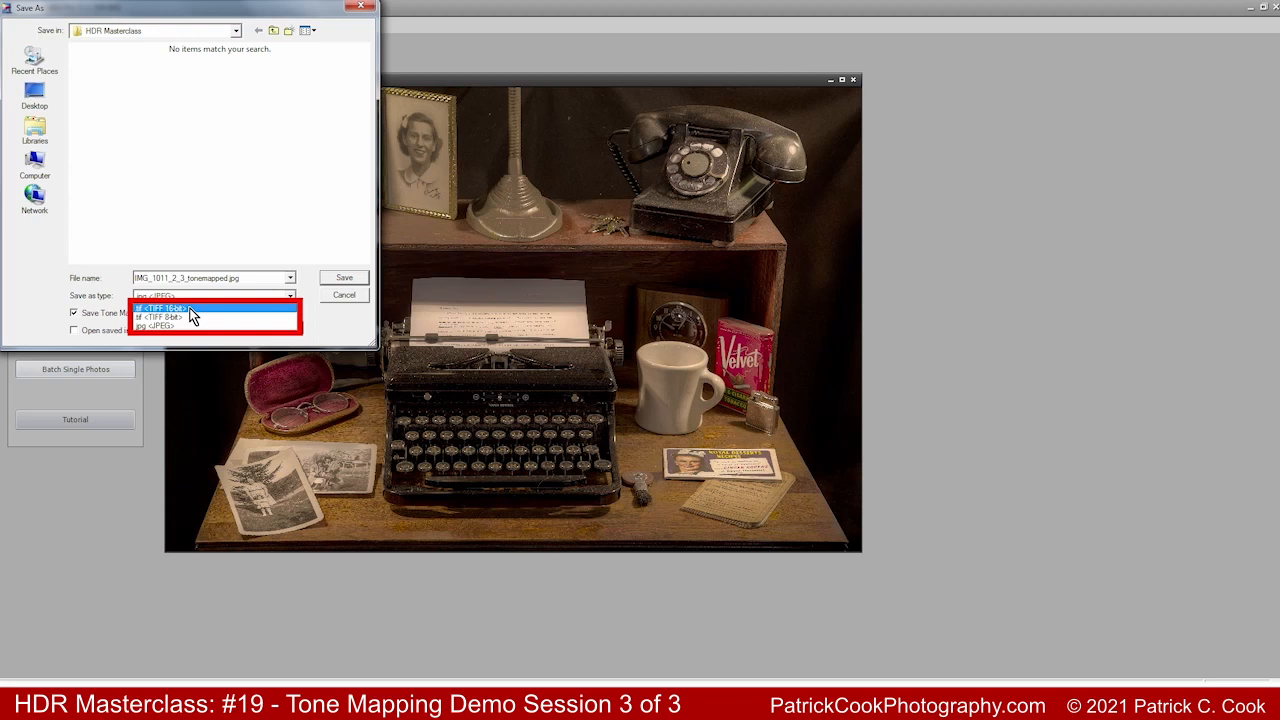
{"action": "left_click", "coordinate": [193, 316]}
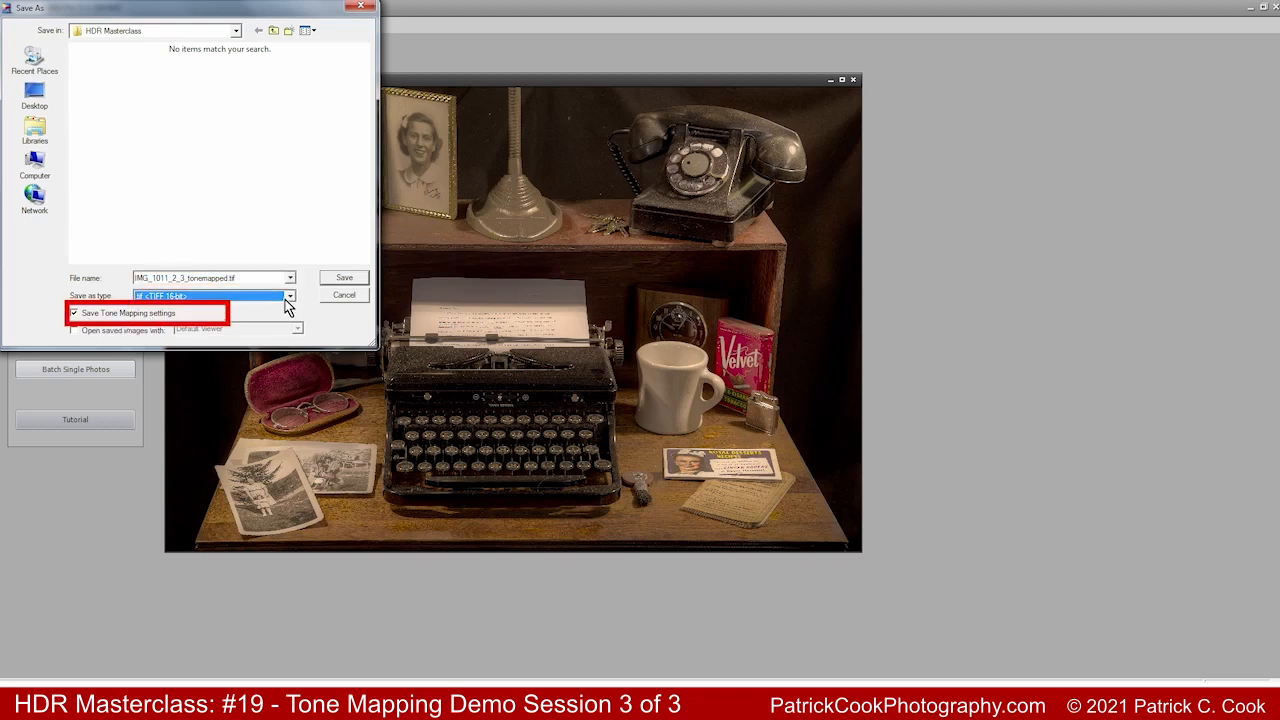
{"action": "left_click", "coordinate": [343, 278]}
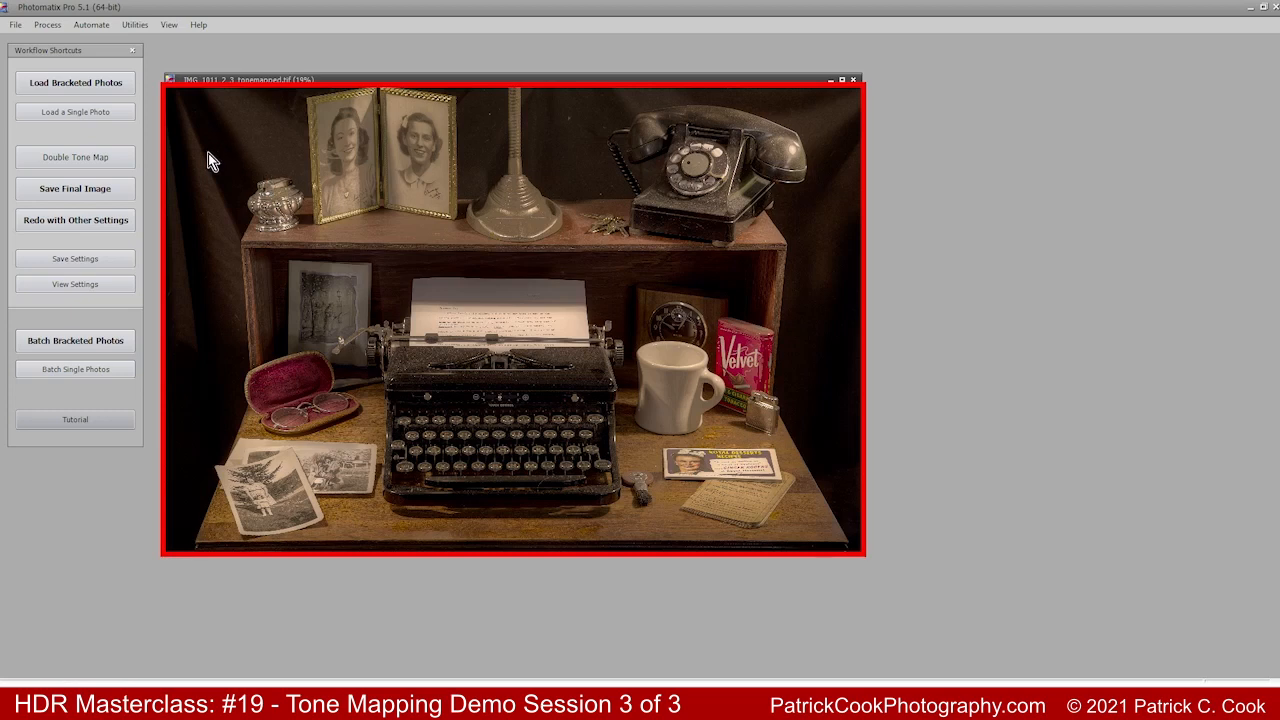
Close the saved tone-mapped image without loading any new bracketed photos
{"action": "left_click", "coordinate": [103, 85]}
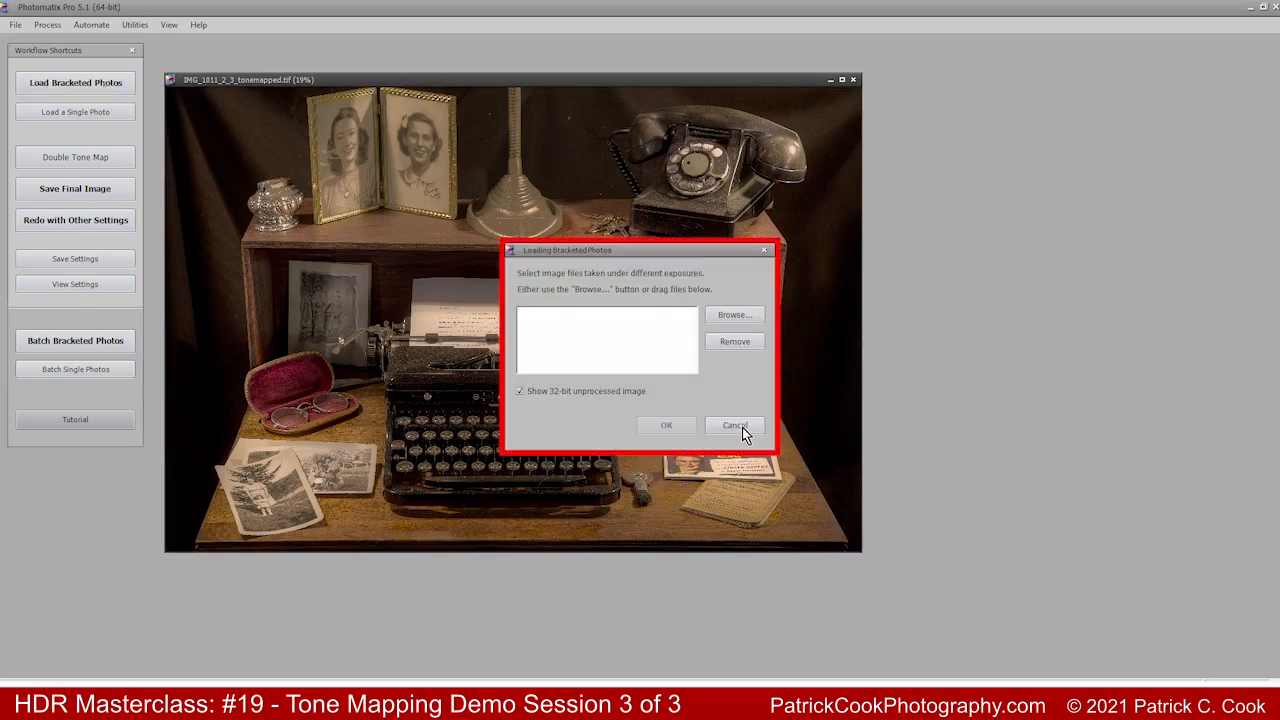
{"action": "left_click", "coordinate": [735, 426]}
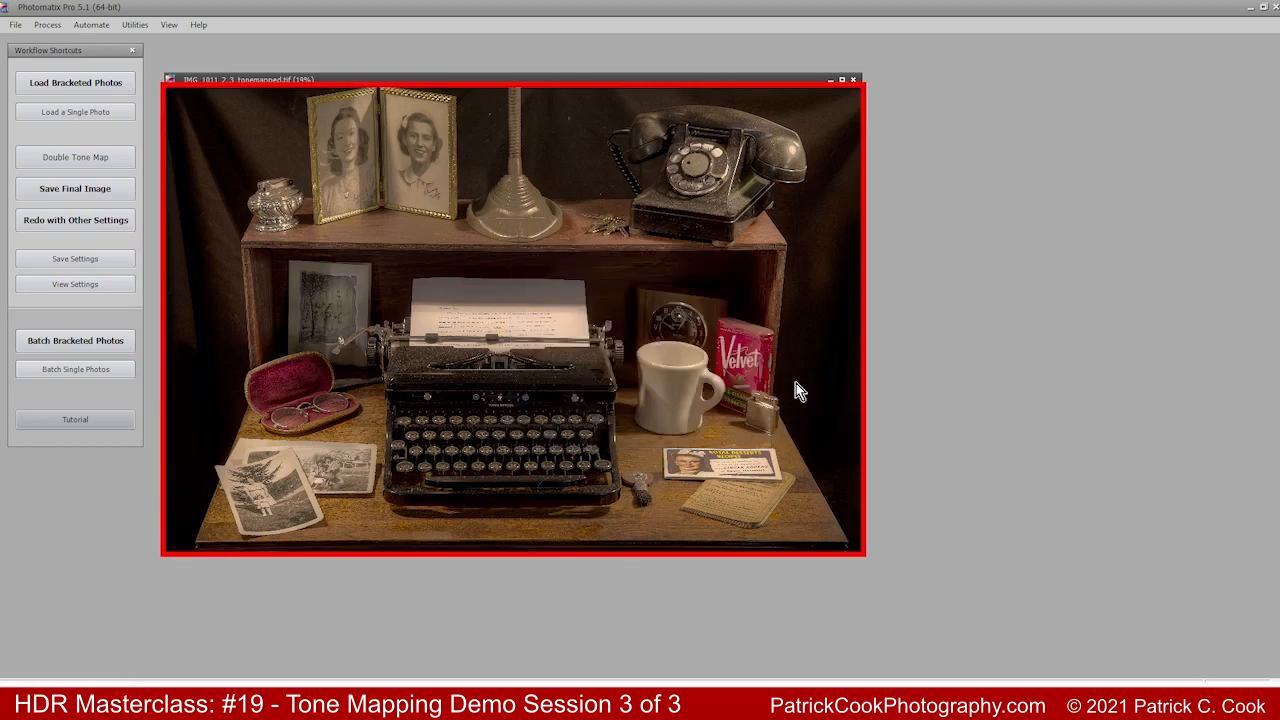
{"action": "left_click", "coordinate": [854, 80]}
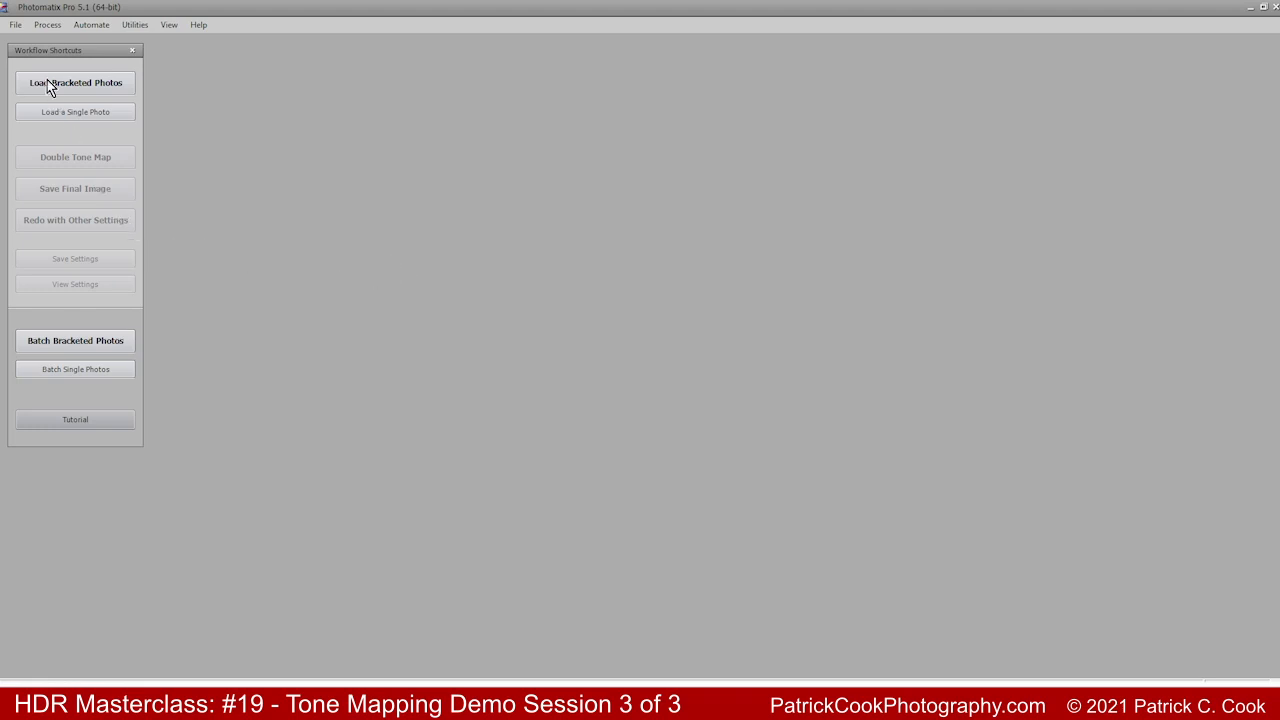
Open the unprocessed HDR file IMG_1011_2_3.hdr from the HDR Masterclass folder
{"action": "left_click", "coordinate": [17, 26]}
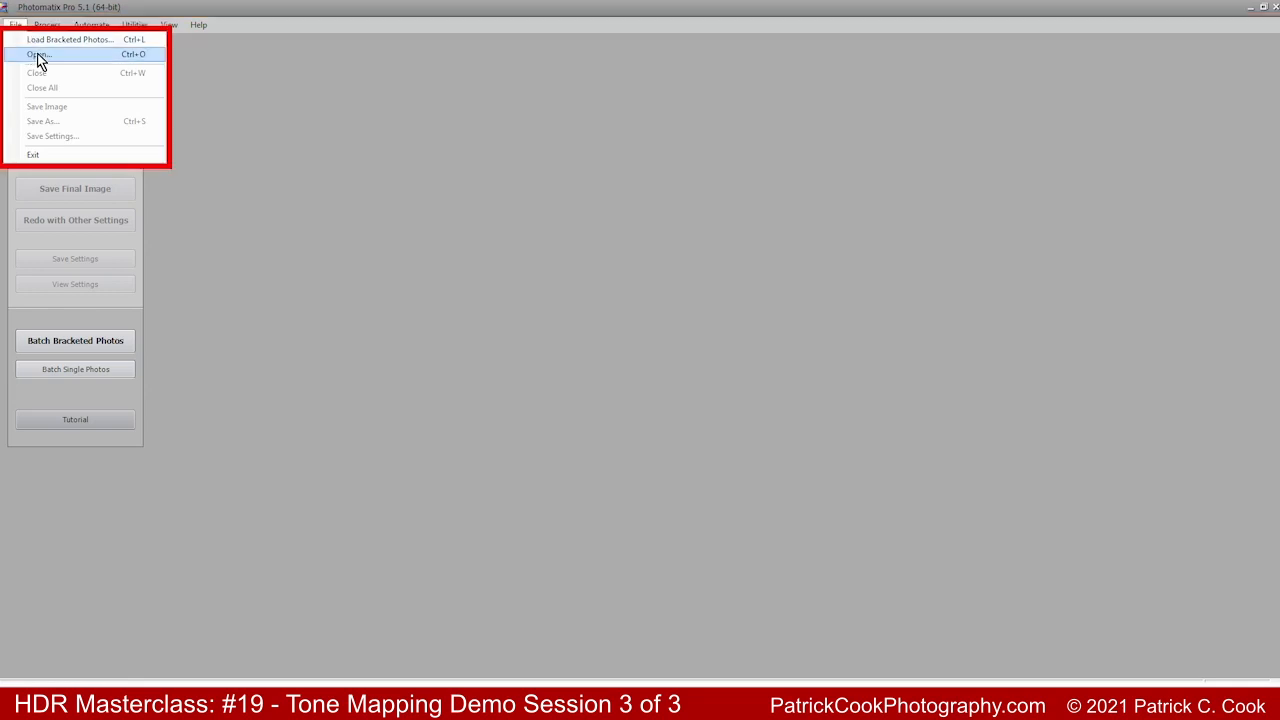
{"action": "left_click", "coordinate": [39, 56]}
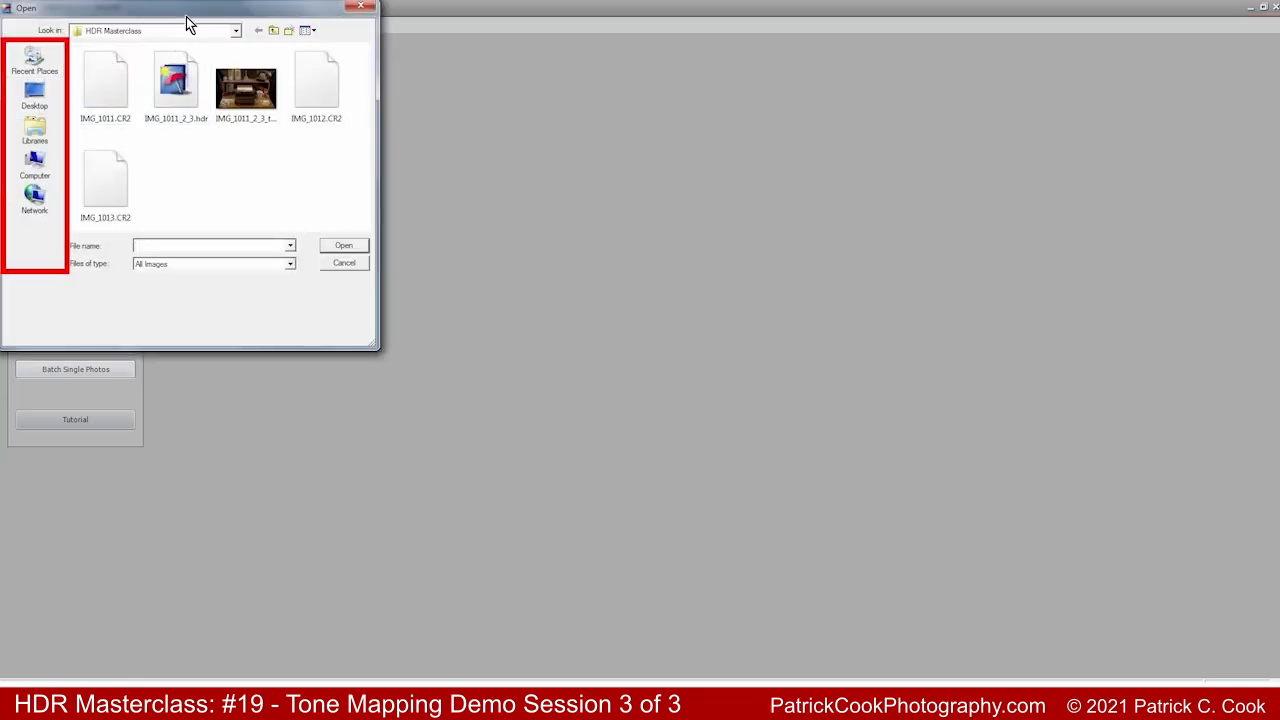
{"action": "left_click_drag", "start_coordinate": [194, 12], "coordinate": [490, 125]}
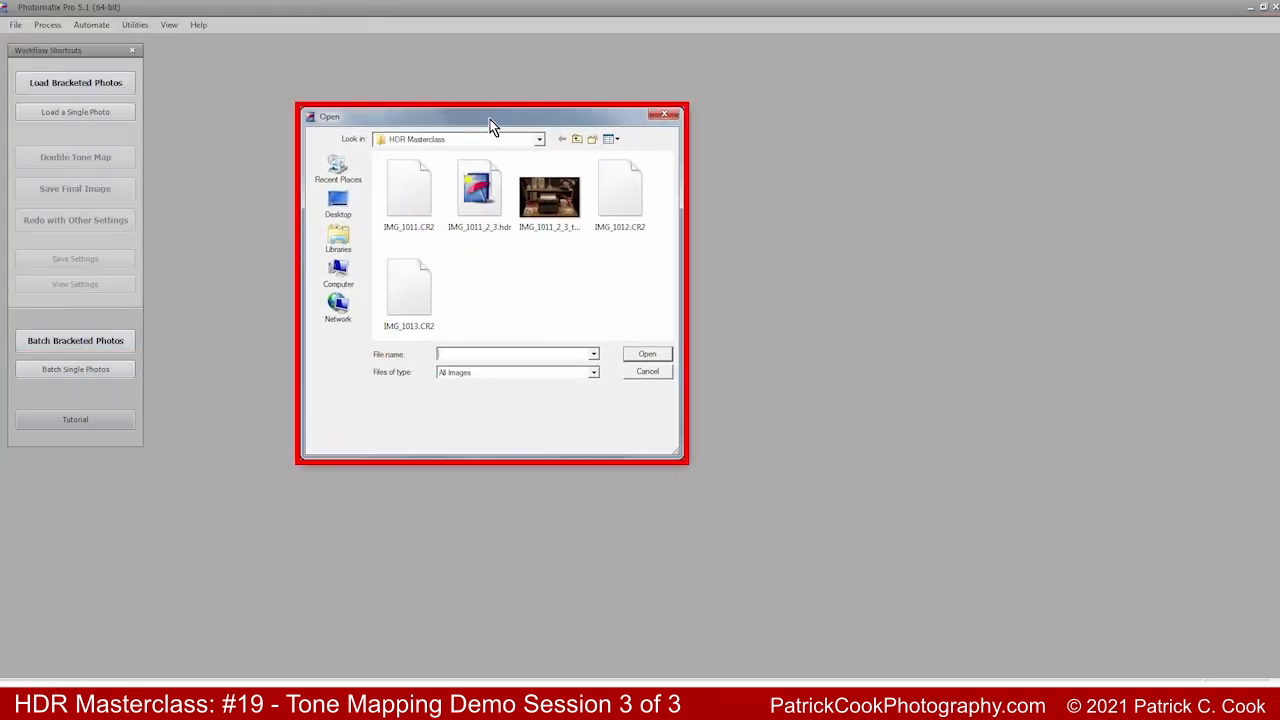
{"action": "mouse_move", "coordinate": [551, 207]}
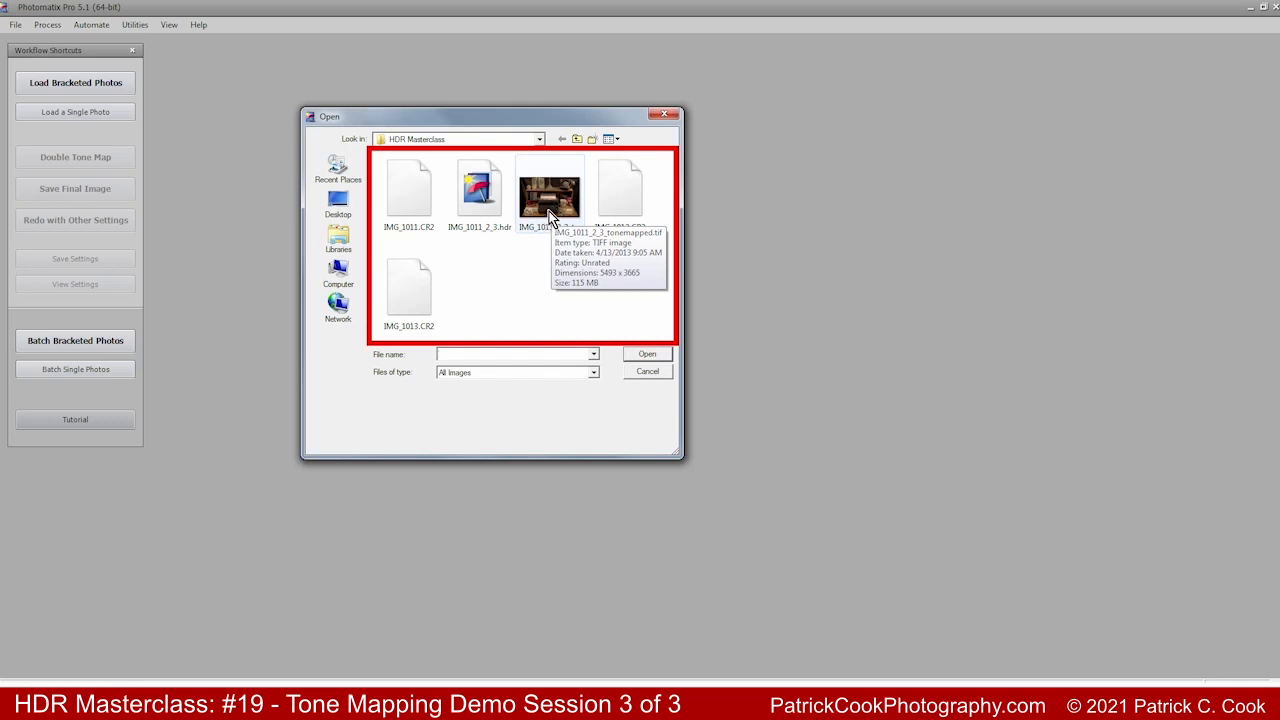
{"action": "left_click", "coordinate": [477, 189]}
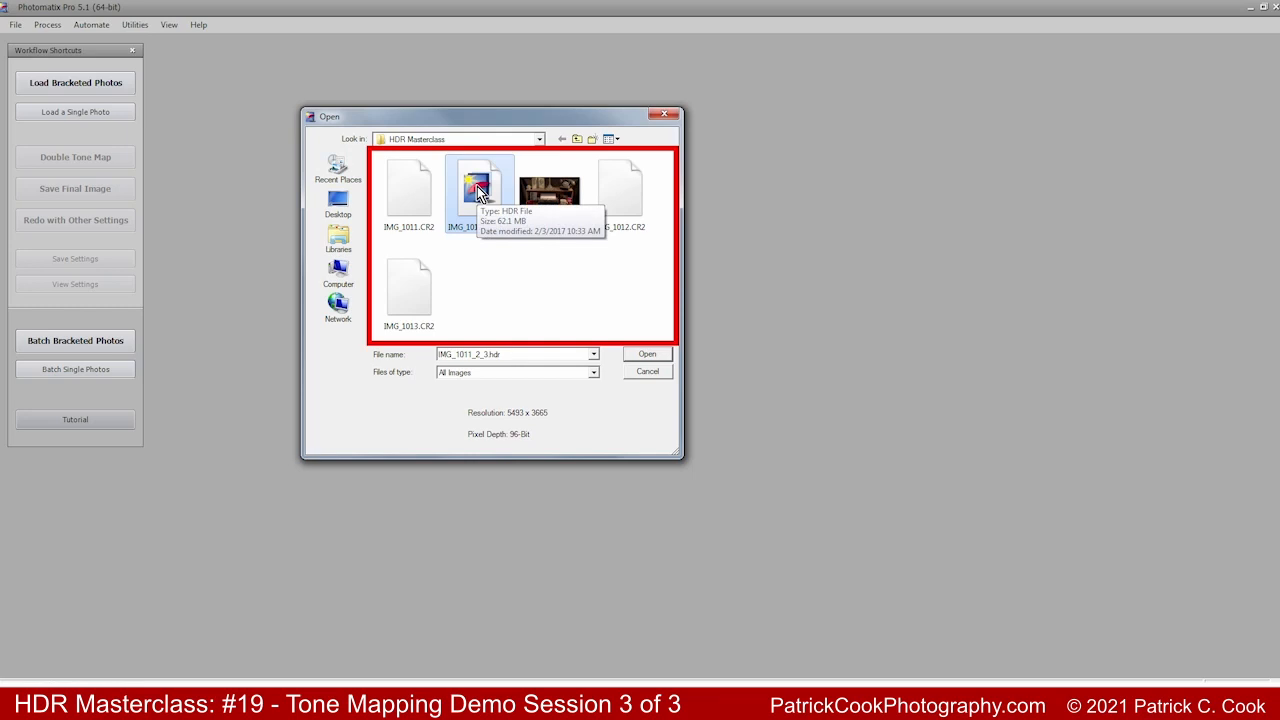
{"action": "left_click", "coordinate": [647, 356]}
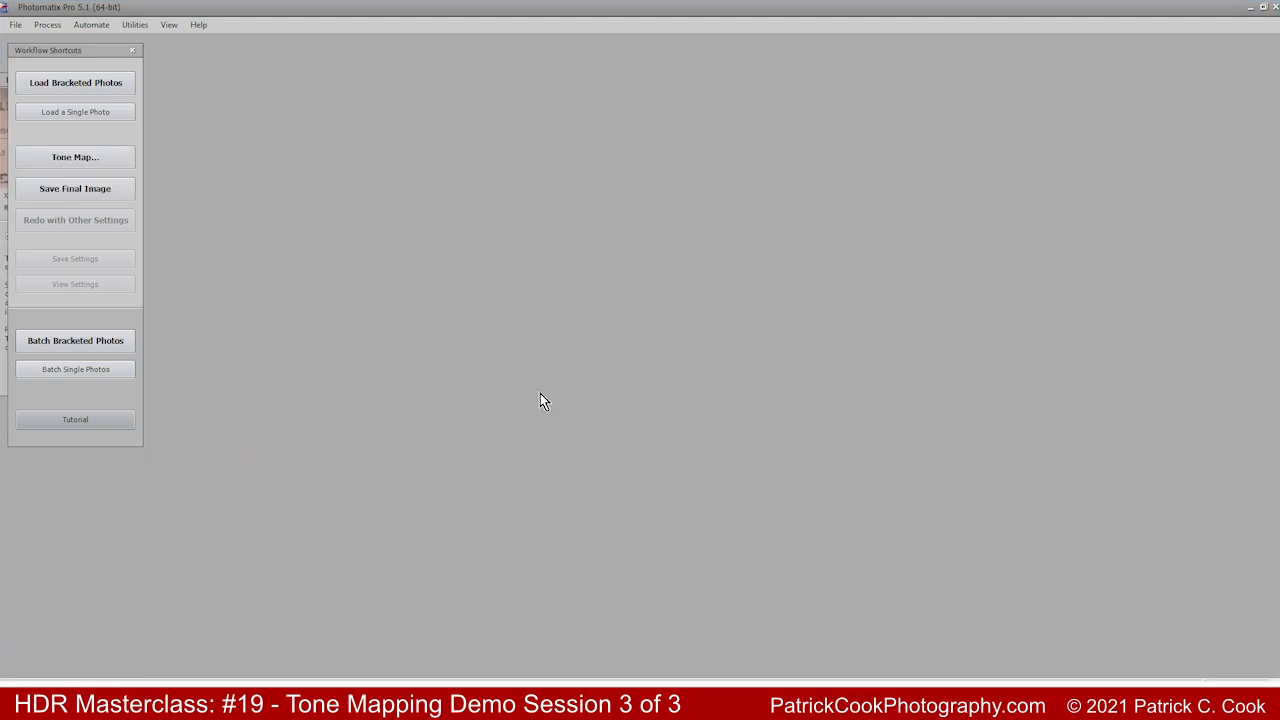
Bring the HDR image window to the front, shift it slightly upward, and start tone mapping it
{"action": "mouse_move", "coordinate": [212, 660]}
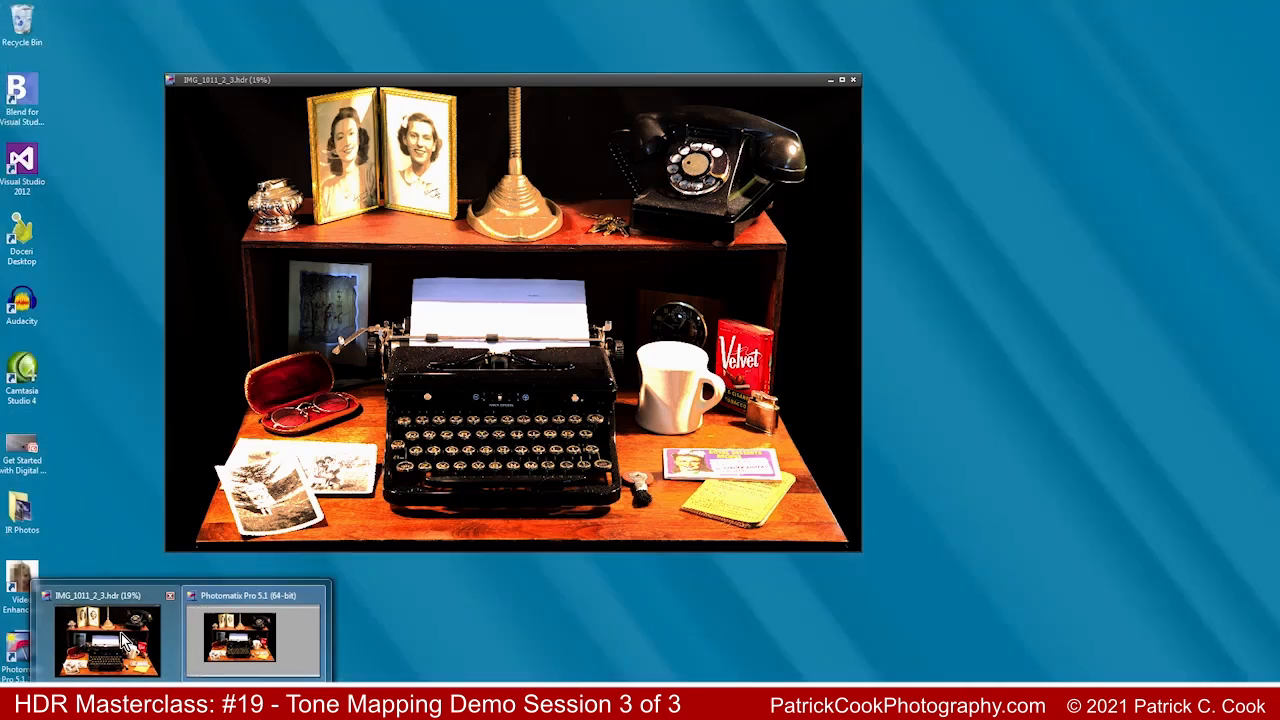
{"action": "left_click", "coordinate": [125, 640]}
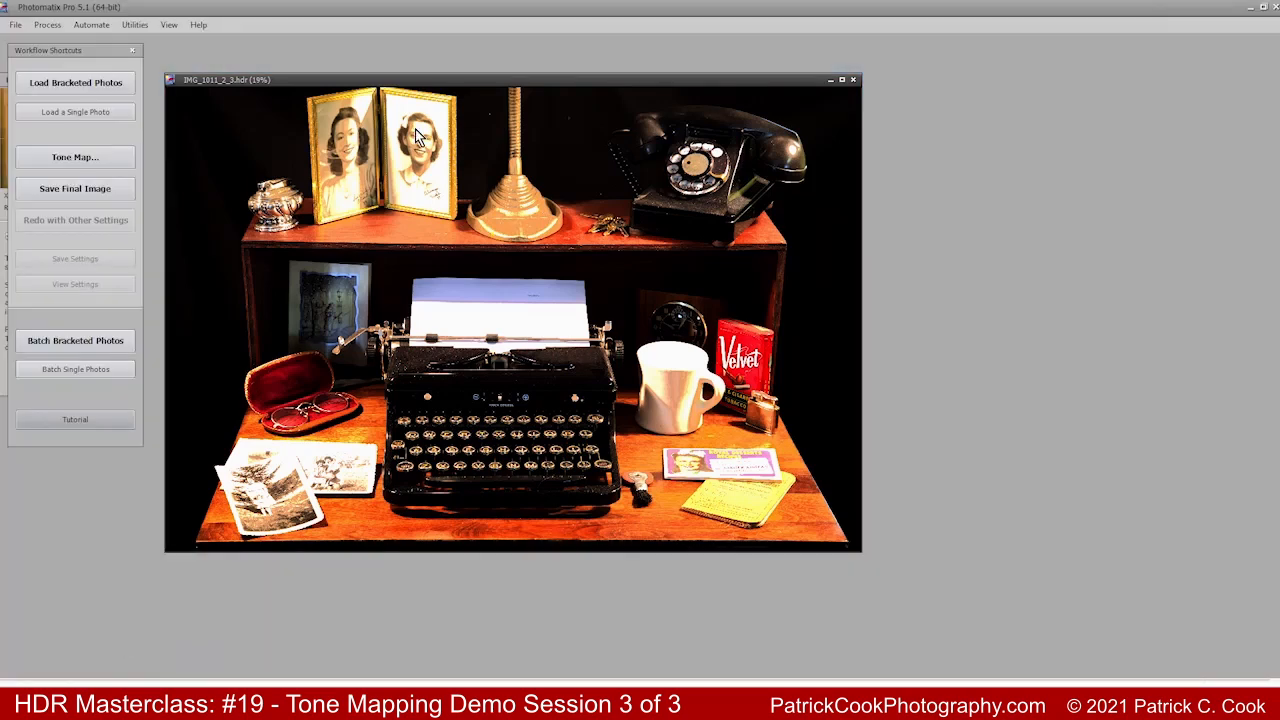
{"action": "left_click_drag", "start_coordinate": [443, 81], "coordinate": [440, 62]}
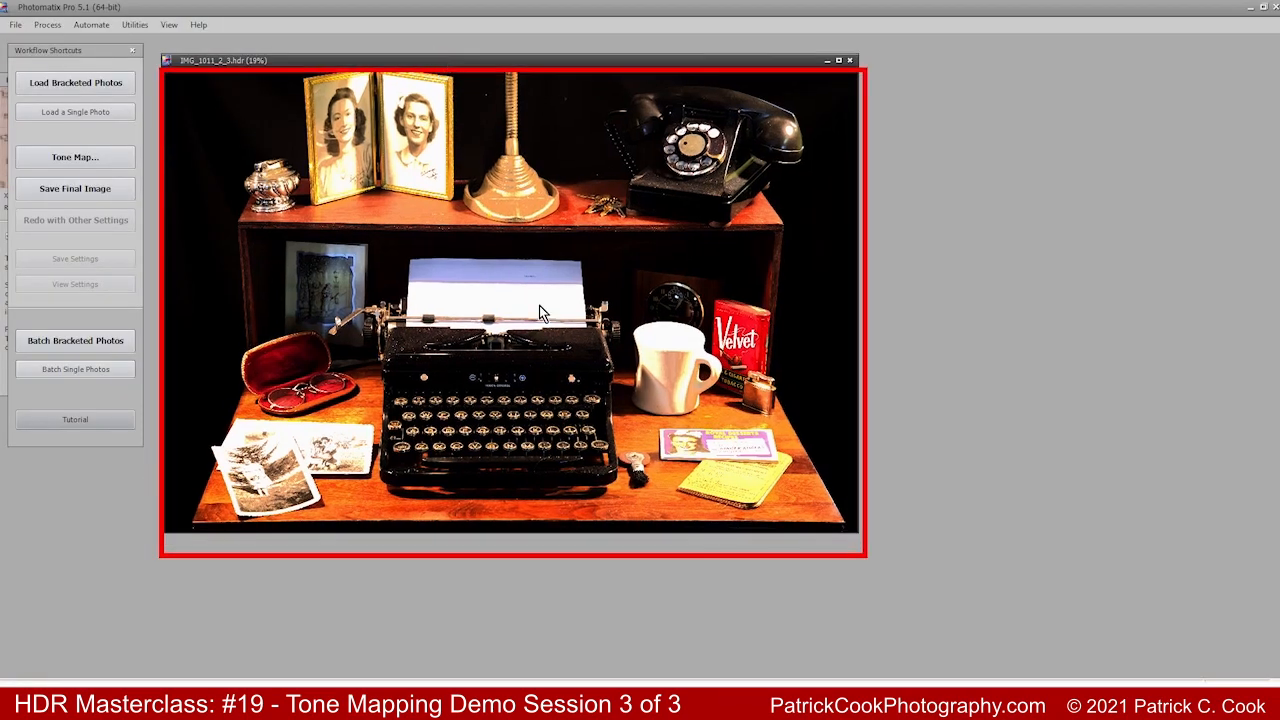
{"action": "left_click", "coordinate": [85, 160]}
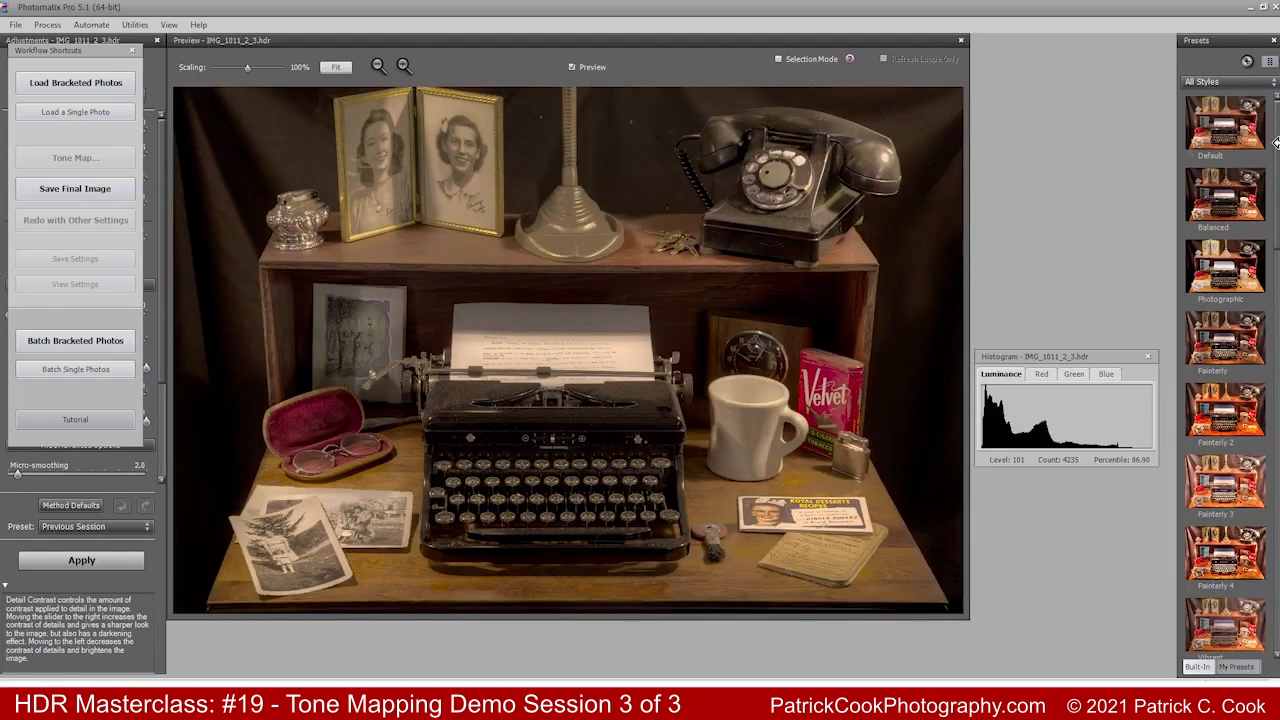
Browse the built-in presets and try Grunge 2 on the still life
{"action": "scroll", "coordinate": [1276, 150], "scroll_direction": "down", "scroll_amount": 2}
{"action": "scroll", "coordinate": [1225, 375], "scroll_direction": "down", "scroll_amount": 5}
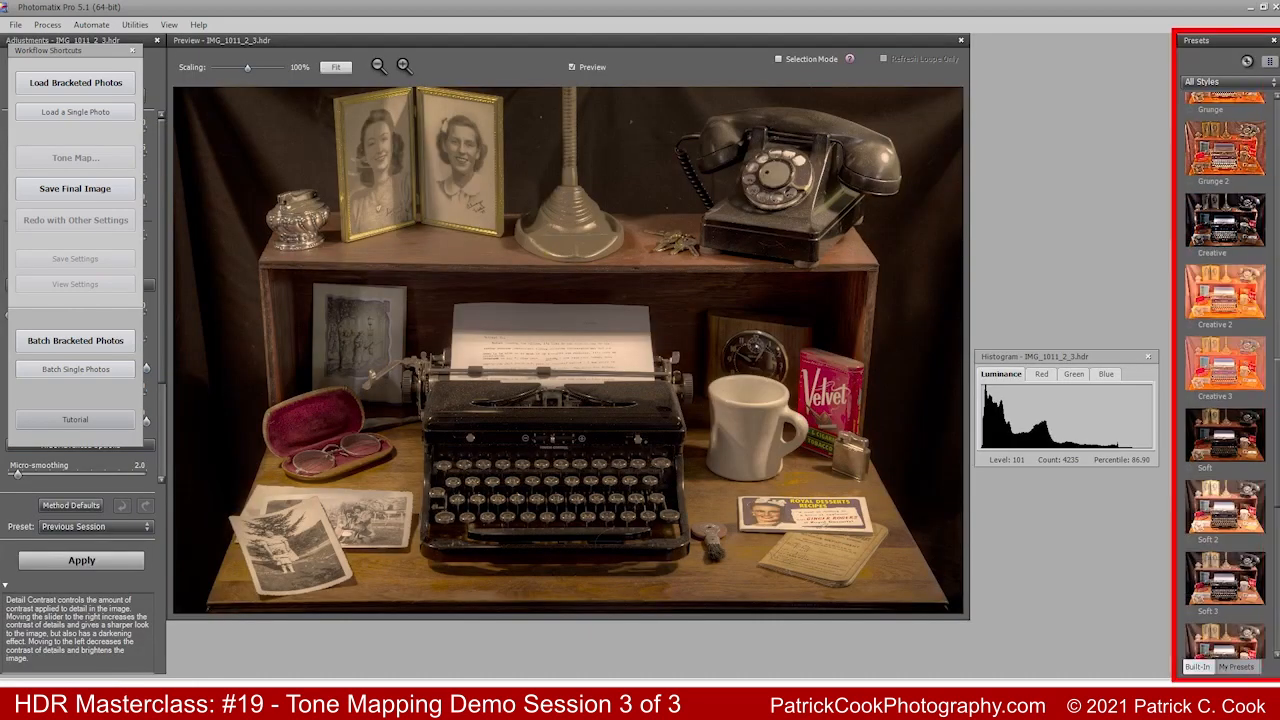
{"action": "scroll", "coordinate": [1225, 375], "scroll_direction": "down", "scroll_amount": 5}
{"action": "scroll", "coordinate": [1225, 375], "scroll_direction": "up", "scroll_amount": 5}
{"action": "scroll", "coordinate": [1225, 375], "scroll_direction": "down", "scroll_amount": 5}
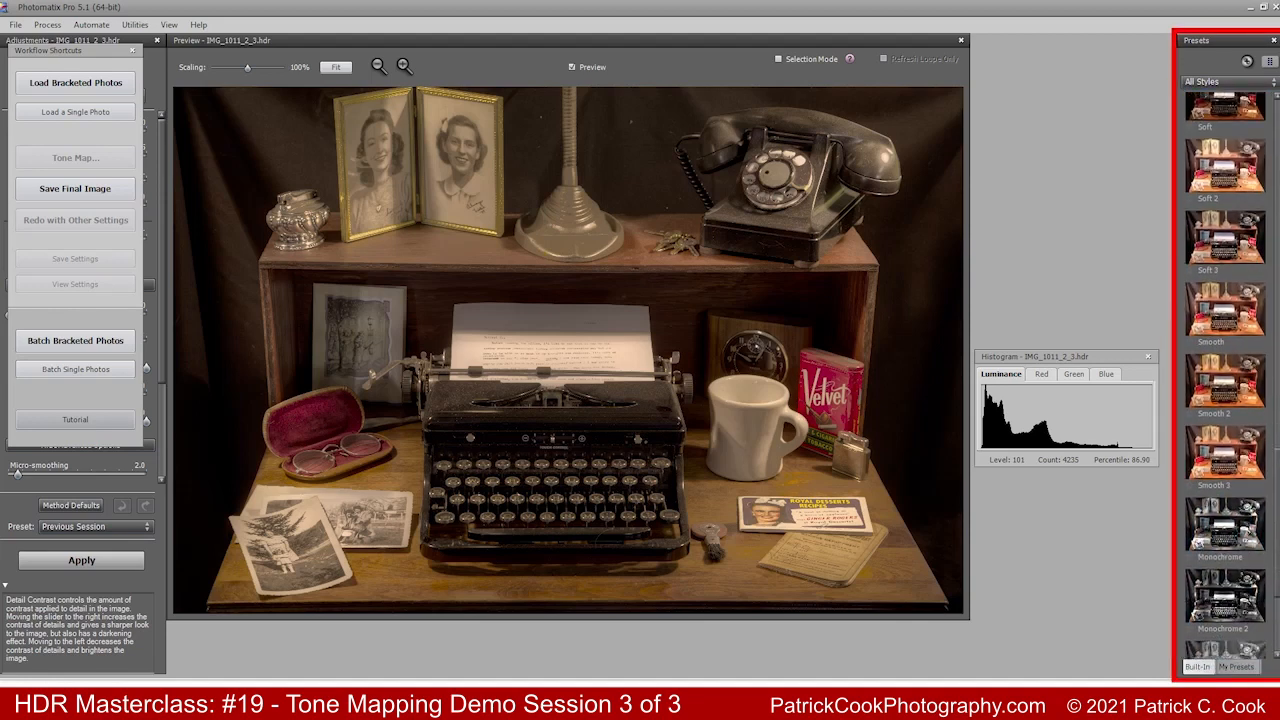
{"action": "scroll", "coordinate": [1225, 375], "scroll_direction": "up", "scroll_amount": 5}
{"action": "left_click", "coordinate": [1226, 287]}
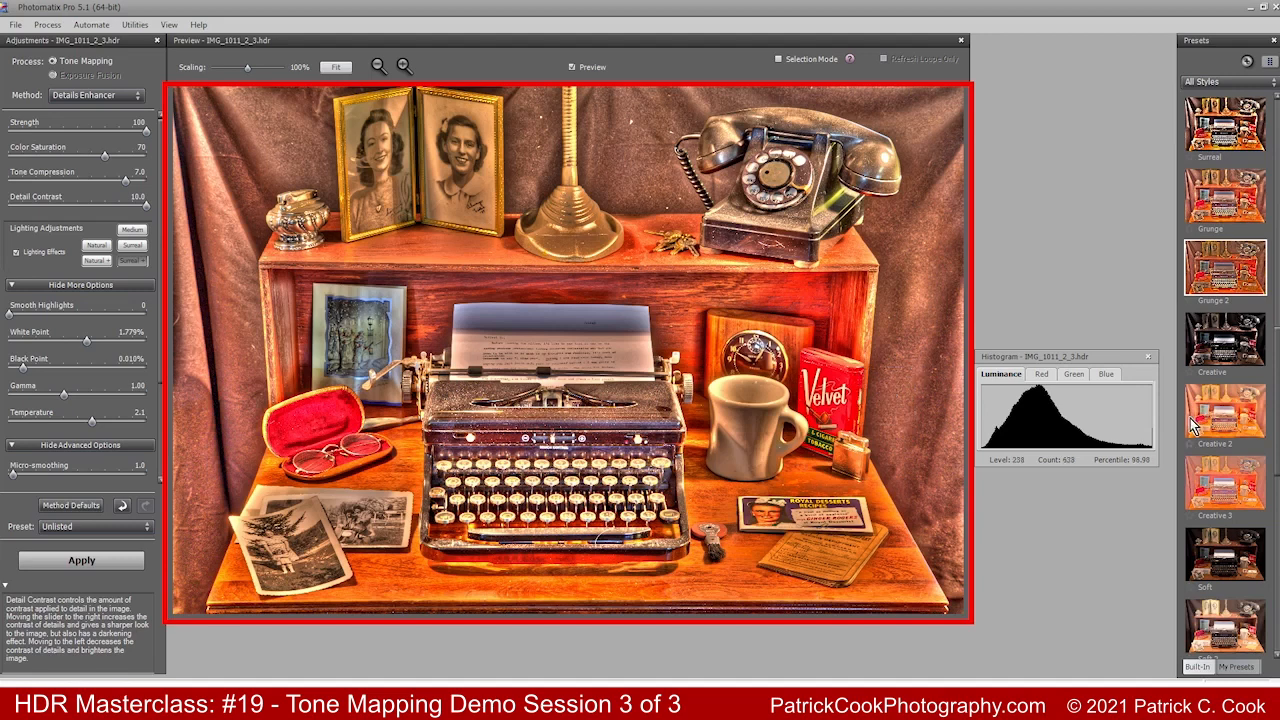
Try the Balanced preset, and apply the Default preset to the still life
{"action": "scroll", "coordinate": [1278, 408], "scroll_direction": "up", "scroll_amount": 10}
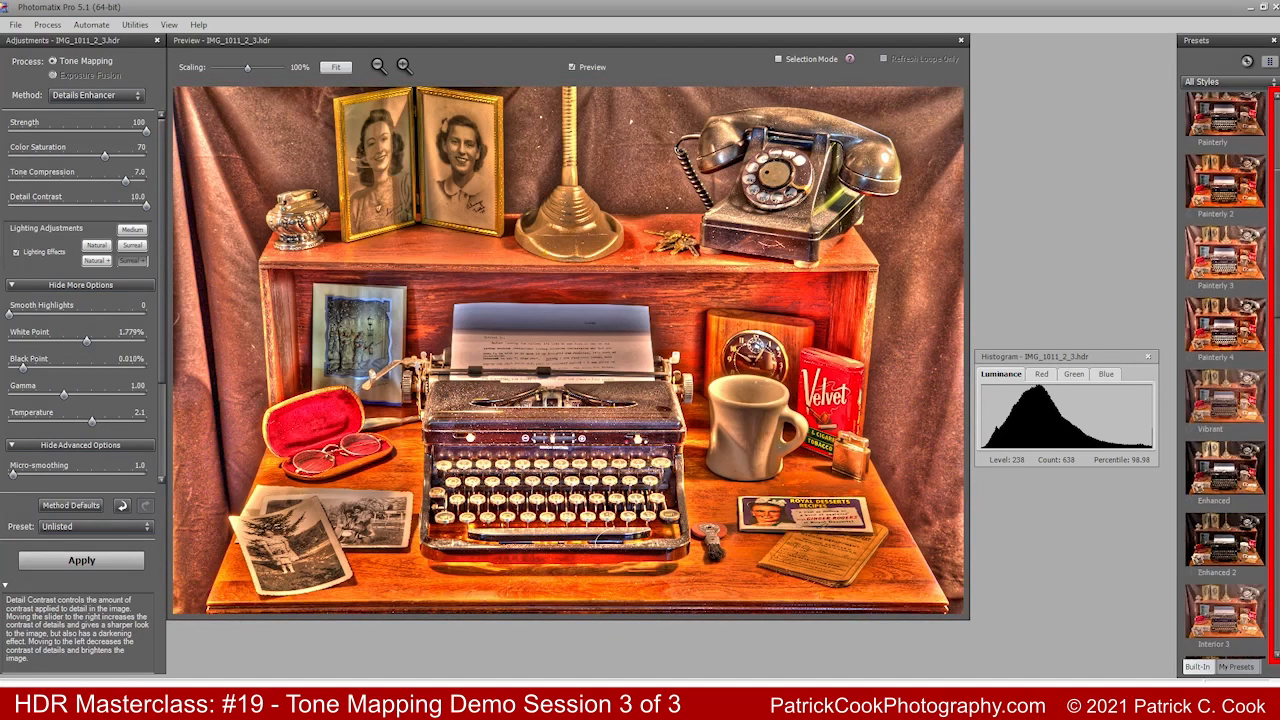
{"action": "left_click", "coordinate": [1237, 200]}
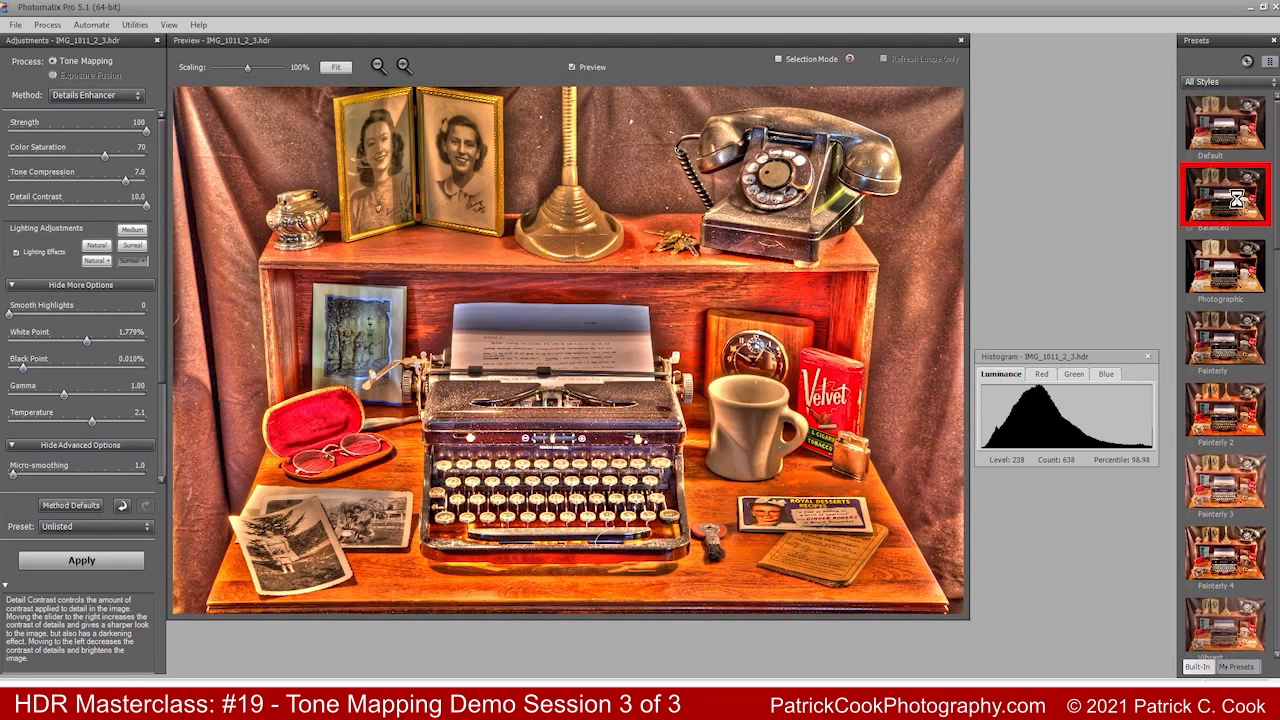
{"action": "left_click", "coordinate": [1239, 139]}
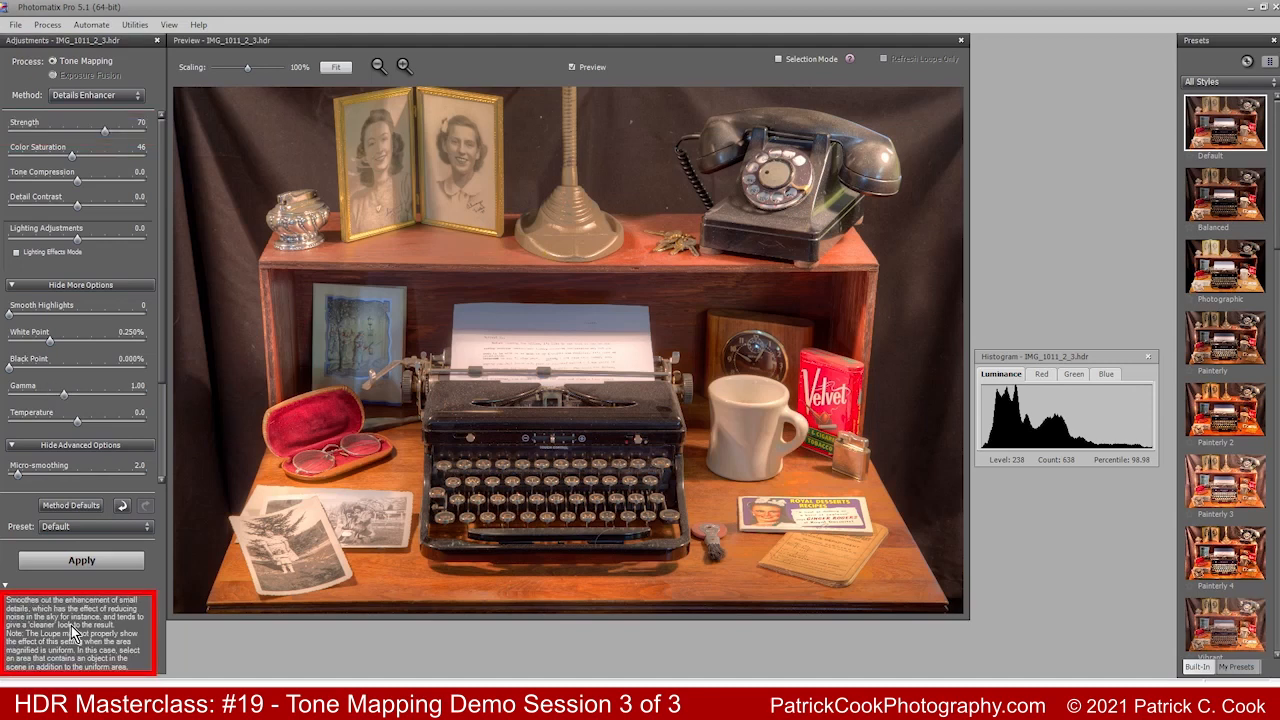
Try Tone Compression at 10.0 and at -10.0, and reset it to 0.0
{"action": "left_click", "coordinate": [77, 179]}
{"action": "left_click_drag", "start_coordinate": [138, 180], "coordinate": [149, 181]}
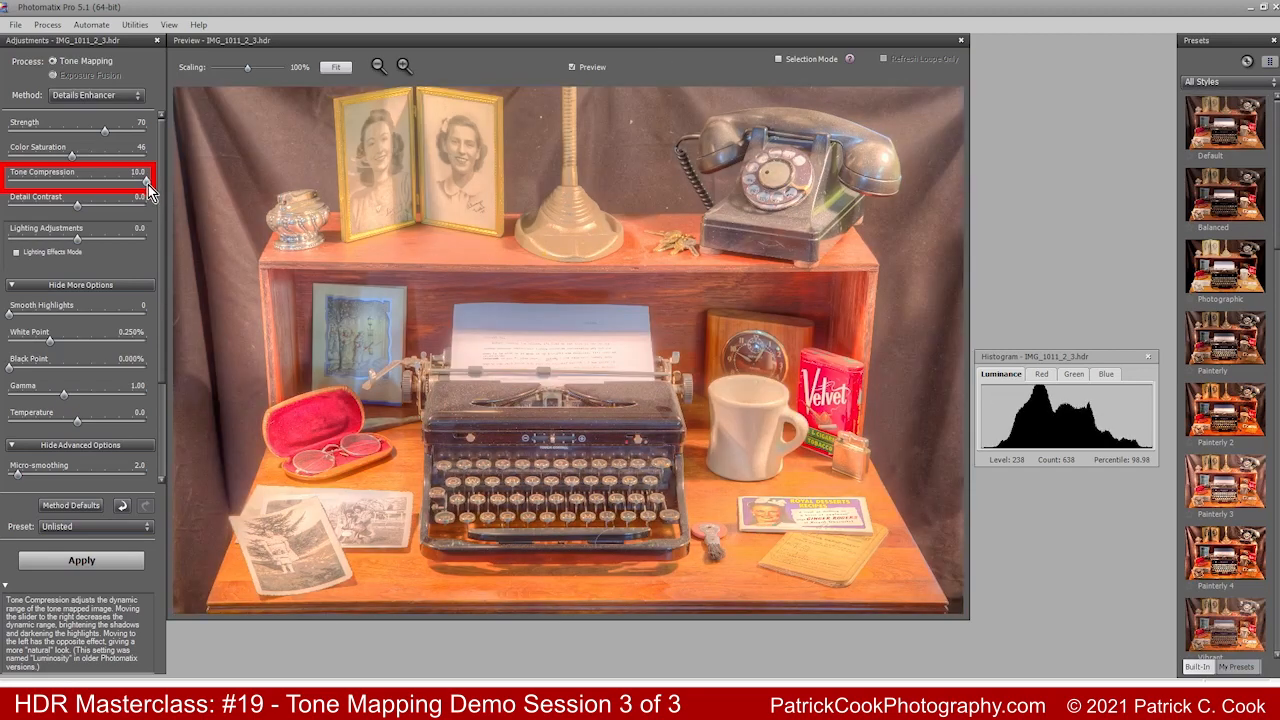
{"action": "left_click_drag", "start_coordinate": [148, 185], "coordinate": [9, 185]}
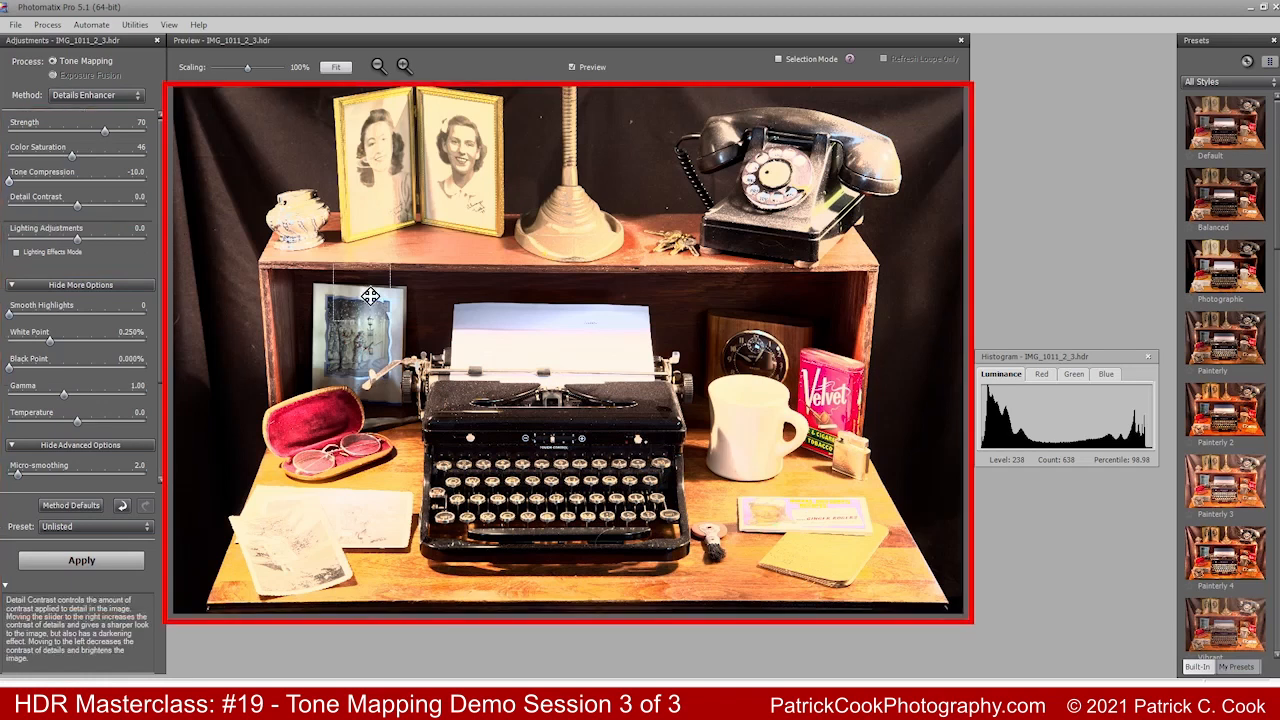
{"action": "left_click", "coordinate": [10, 182]}
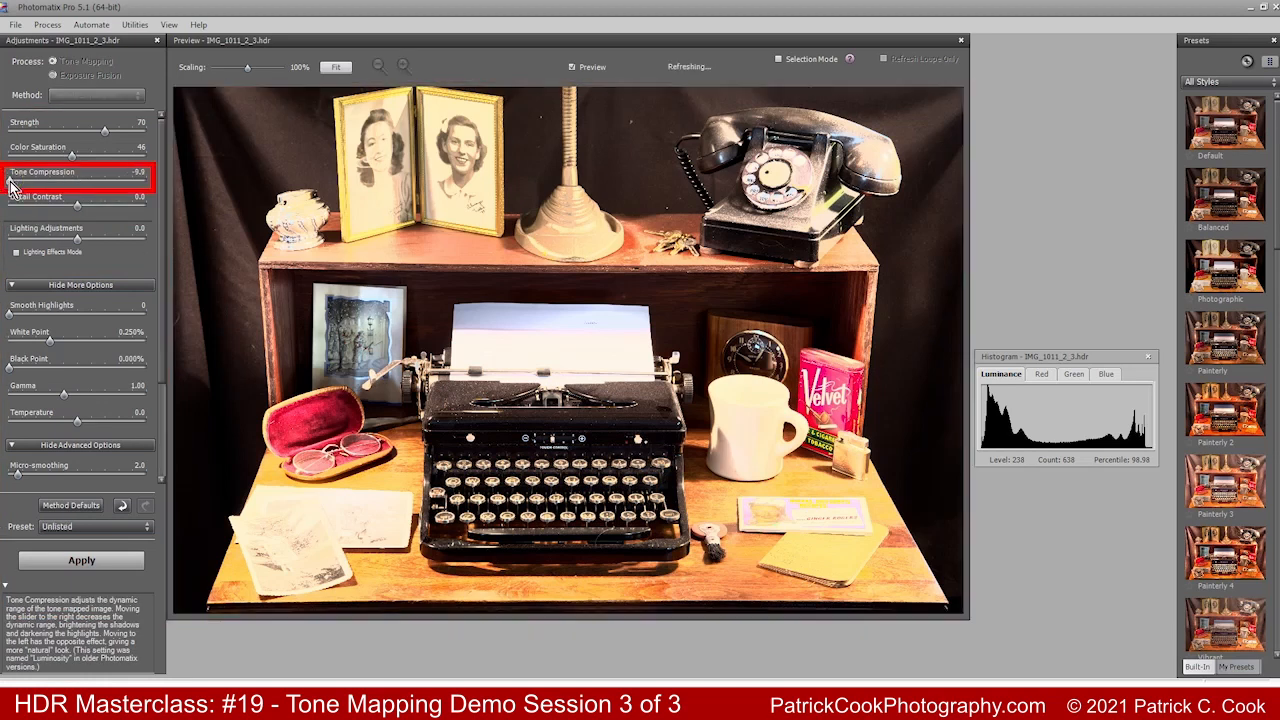
{"action": "left_click", "coordinate": [10, 182]}
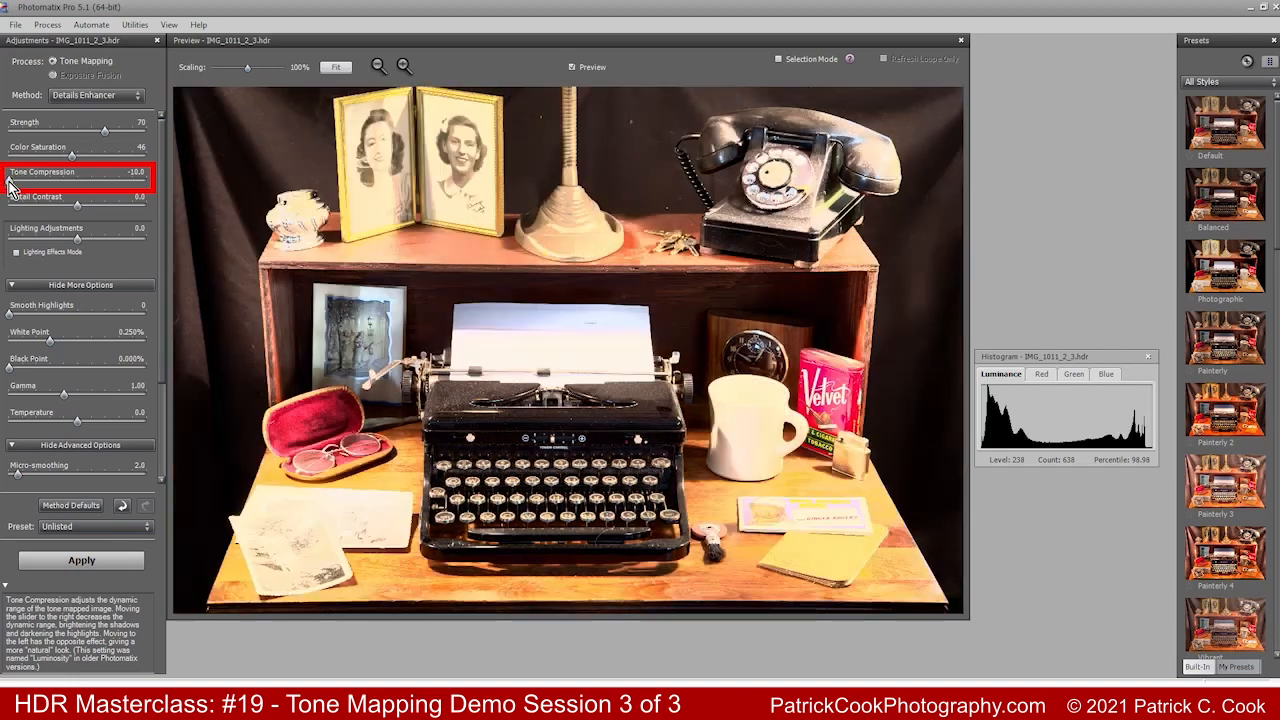
{"action": "double_click", "coordinate": [10, 182]}
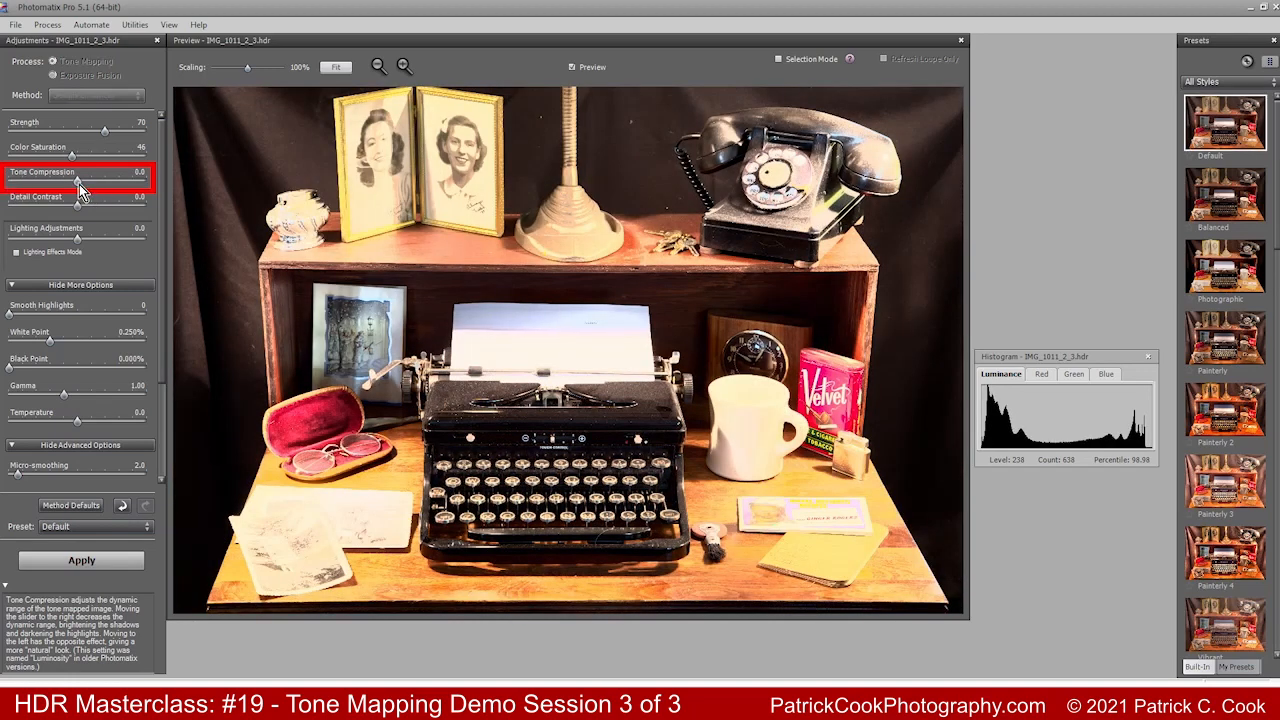